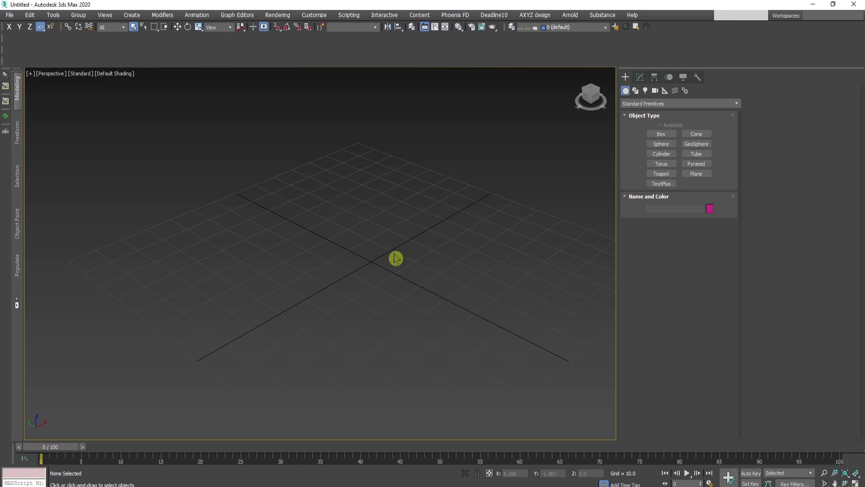
Step: Open the material editor in Slate Material Editor mode
key("m")
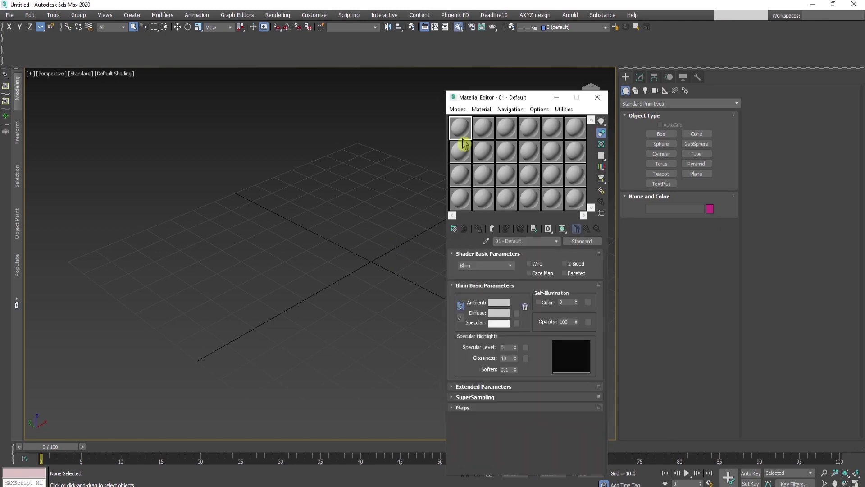
left_click(459, 110)
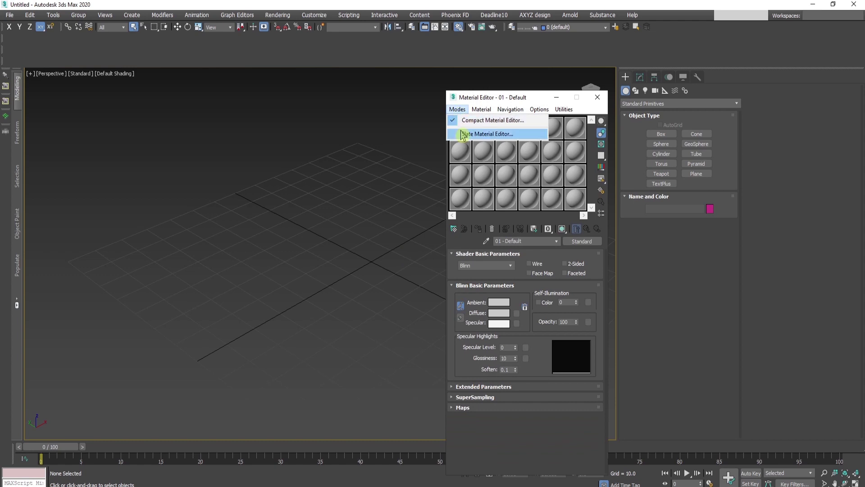
left_click(485, 135)
left_click_drag(522, 77, 394, 97)
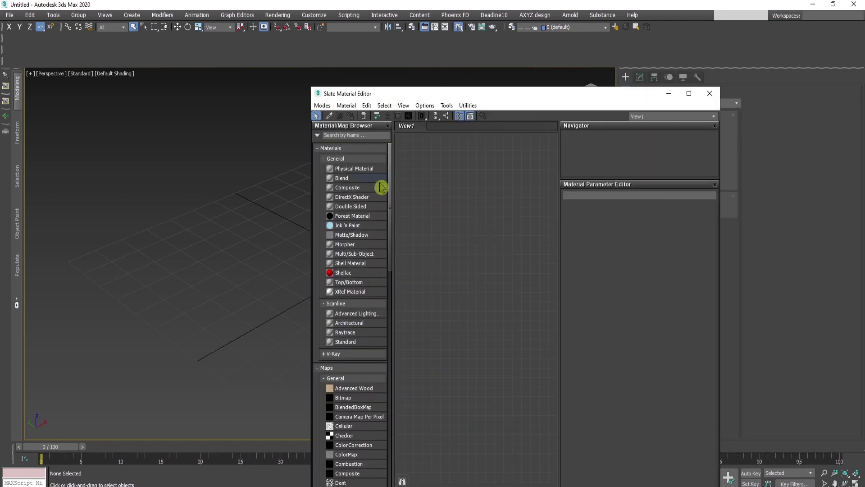
Step: Search the browser for 'subst', drop a Substance2 map into View1, and show its parameters
left_click(354, 135)
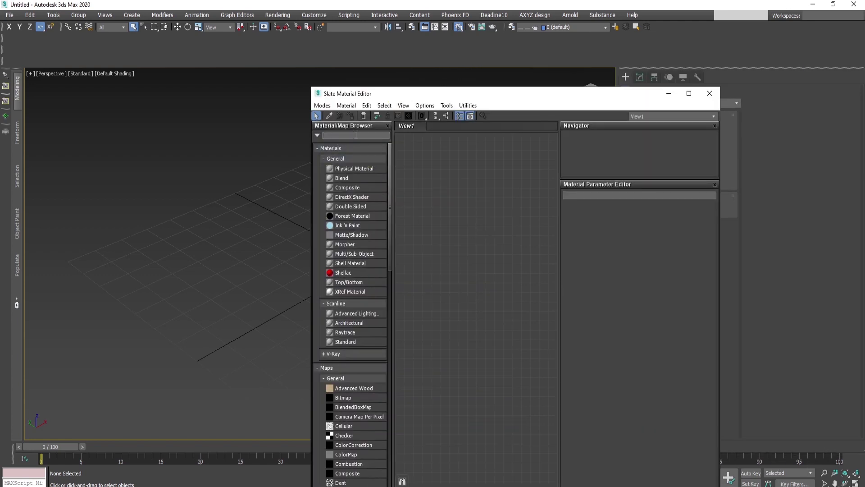
type("substn")
key("BackSpace")
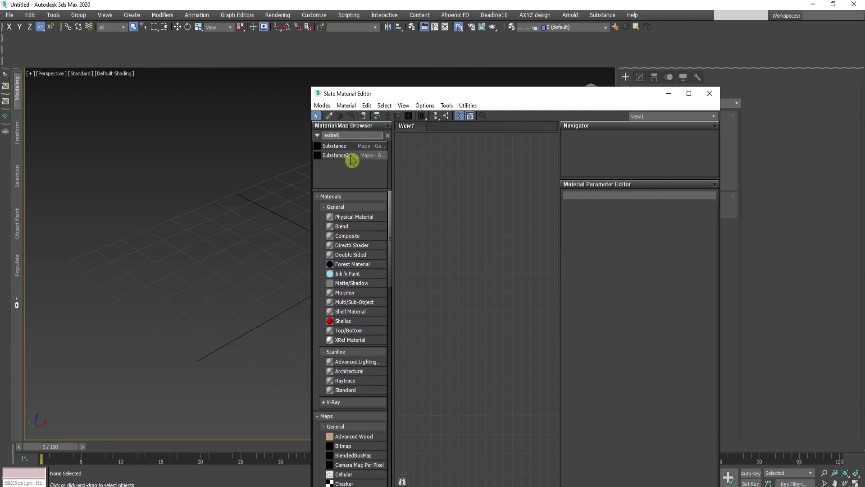
left_click_drag(351, 158, 461, 239)
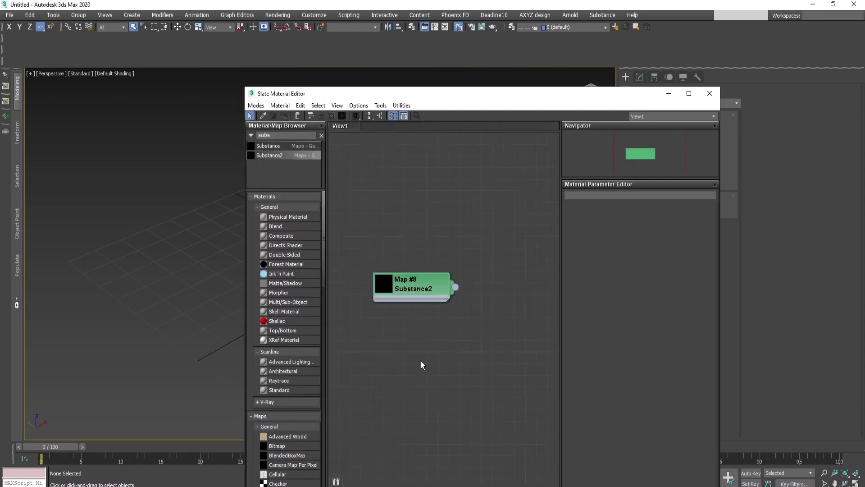
left_click(434, 286)
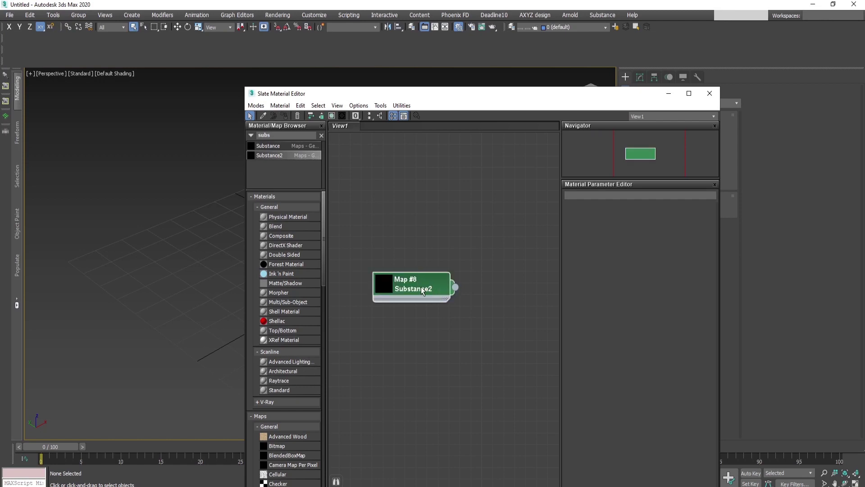
double_click(427, 286)
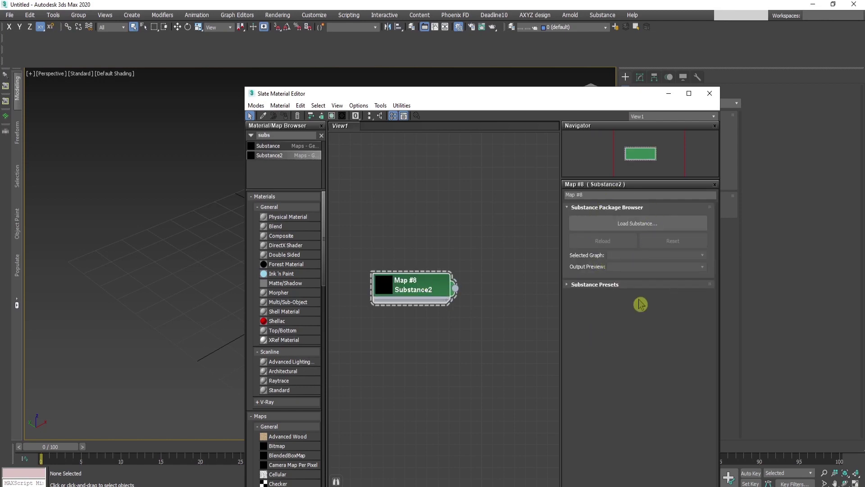
Step: Load woodsubstance001.sbsar into the Map #8 Substance2 map
left_click(668, 226)
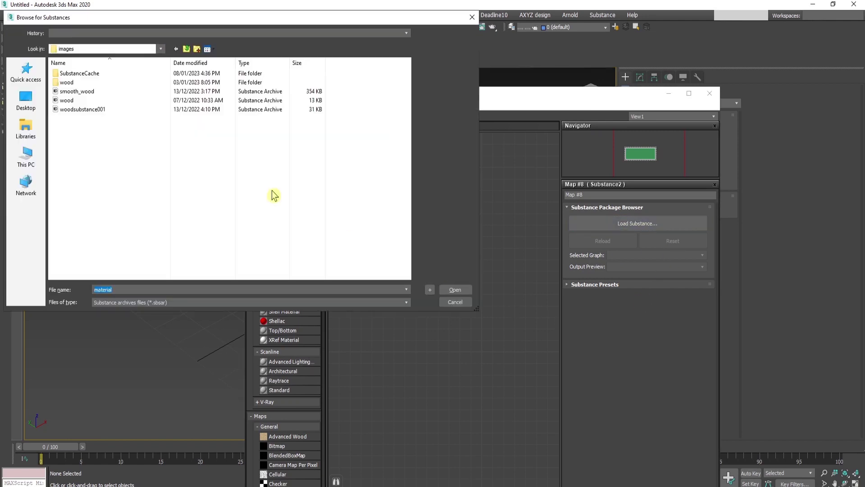
left_click(79, 110)
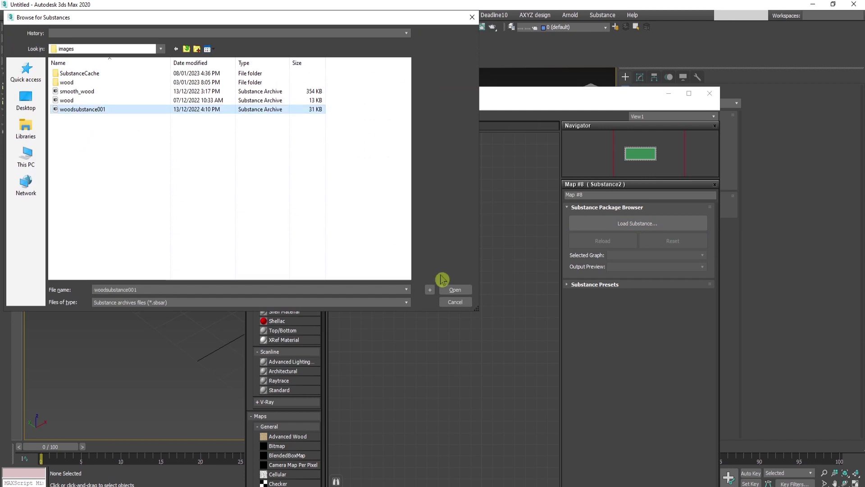
left_click(466, 290)
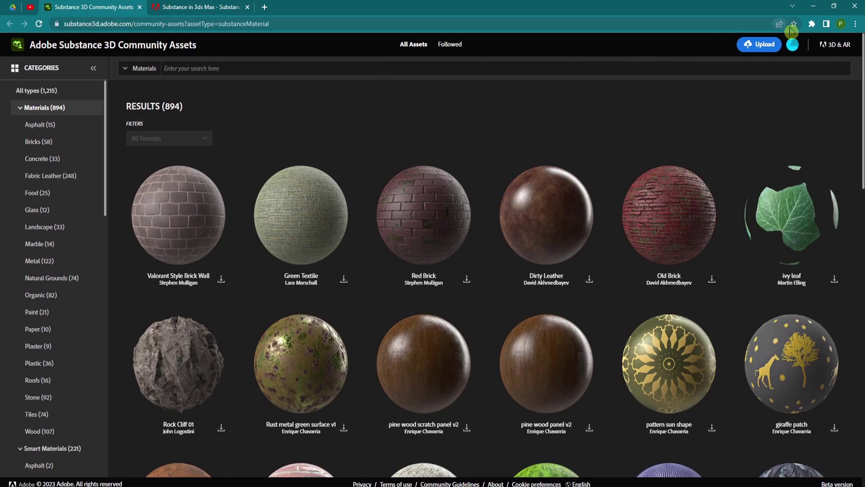
Step: Minimize the Community Assets browser window to return to 3ds Max
left_click(813, 11)
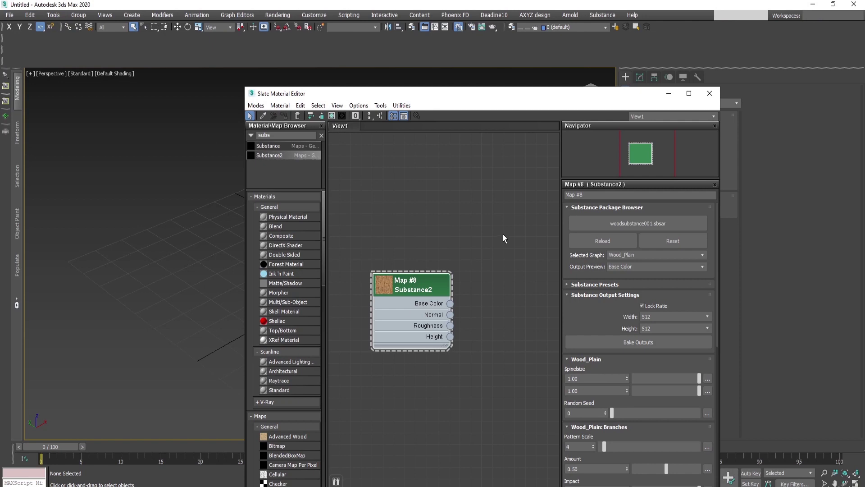
Step: Zoom and pan the Slate view around the Substance2 node
scroll(474, 268, "down", 1)
middle_click_drag(491, 295, 487, 291)
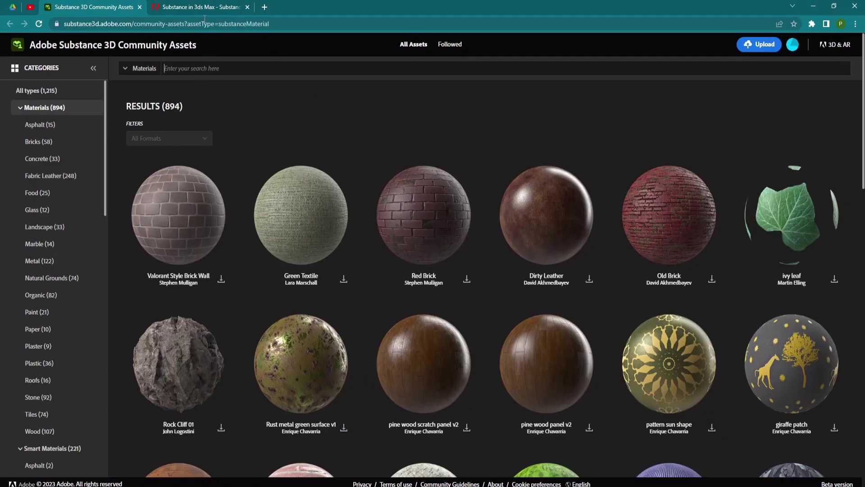
Step: Review the download versions on the 'Substance in 3ds Max' plugin page, then minimize Chrome
left_click(198, 7)
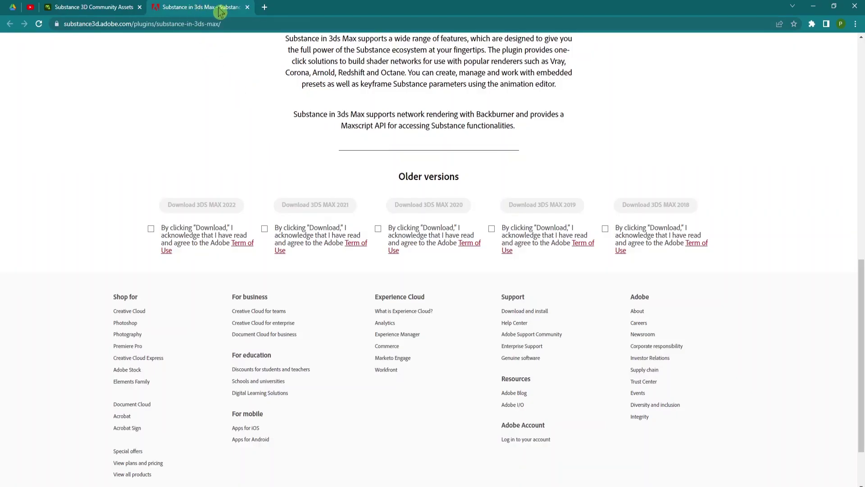
left_click(65, 25)
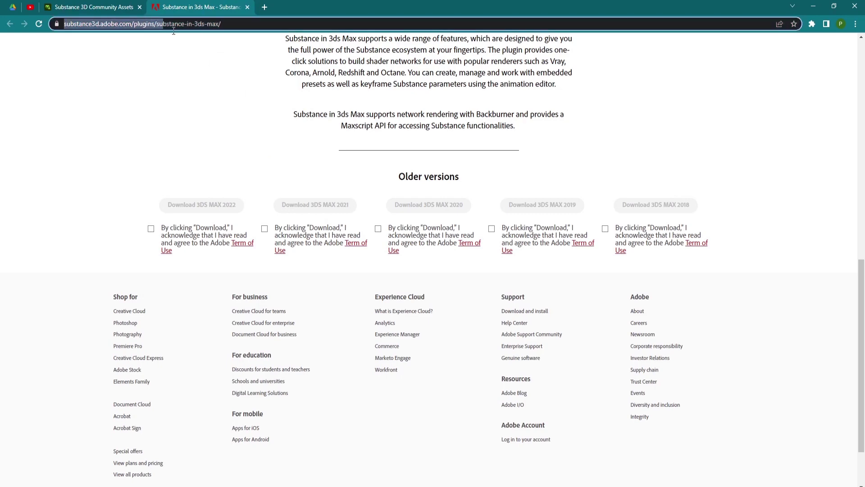
left_click(268, 144)
scroll(290, 97, "up", 3)
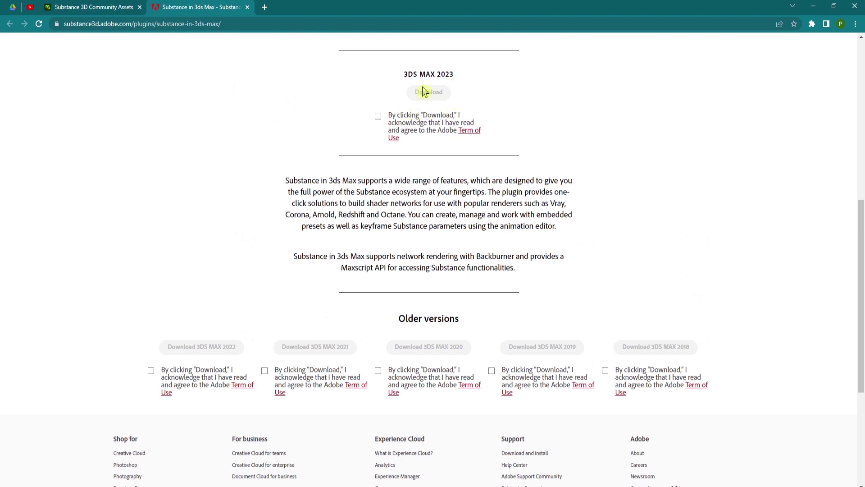
scroll(475, 166, "down", 3)
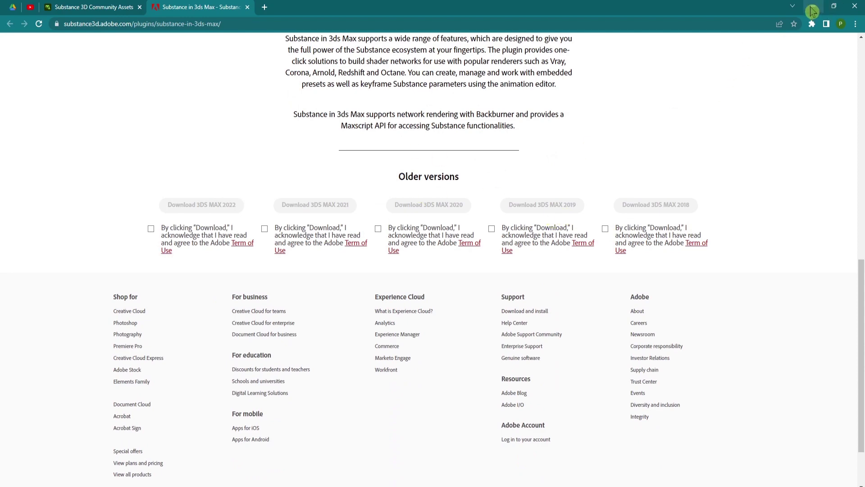
left_click(812, 10)
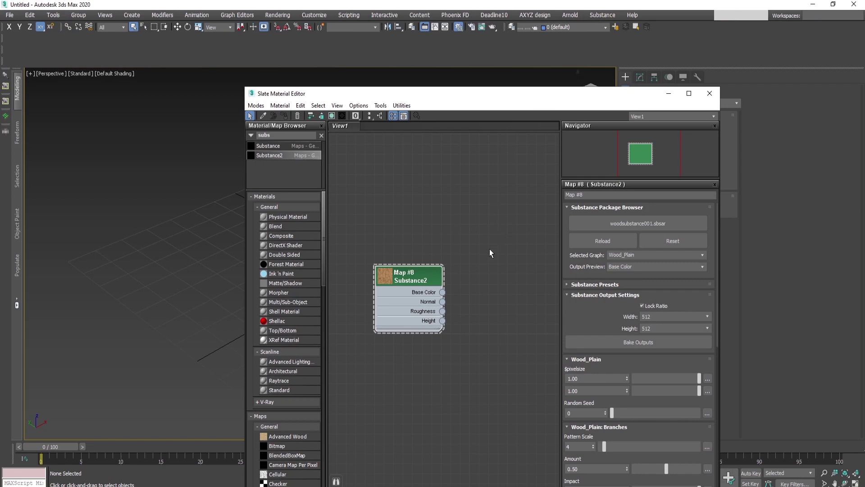
Step: Run Substance To Vray on the Substance2 node, dismiss the V-Ray renderer warning, and open Render Setup
left_click_drag(480, 230, 348, 353)
left_click(602, 16)
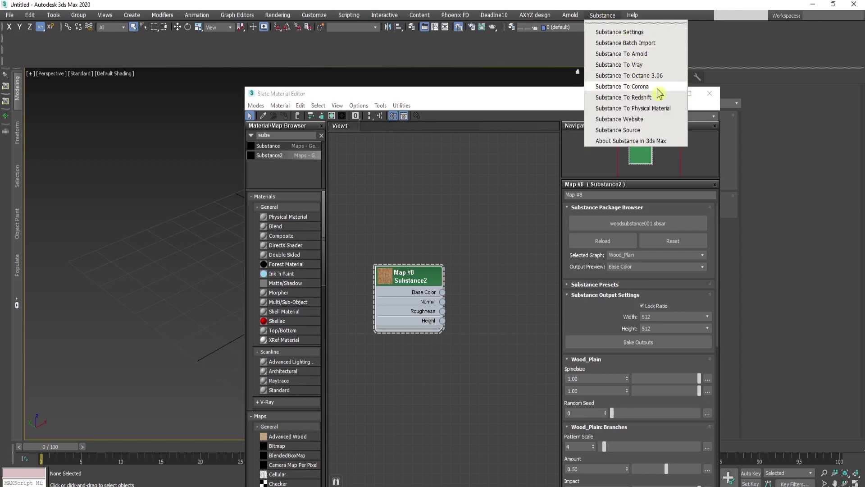
left_click(650, 66)
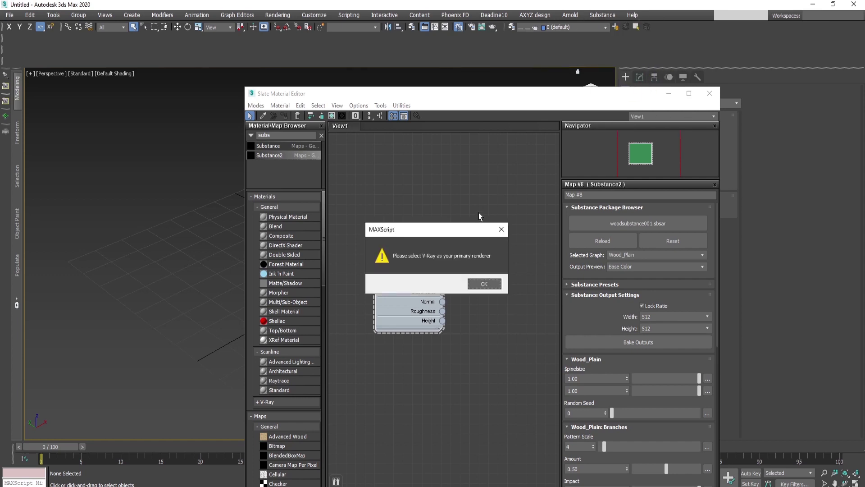
left_click(498, 284)
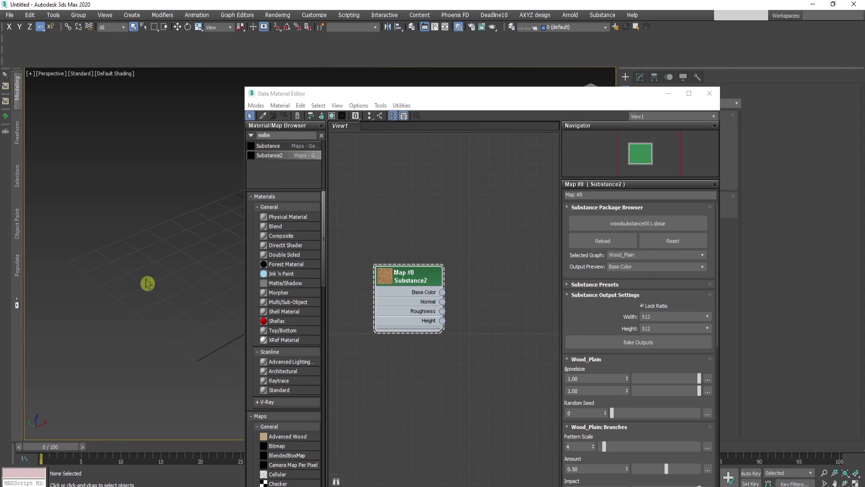
key("F10")
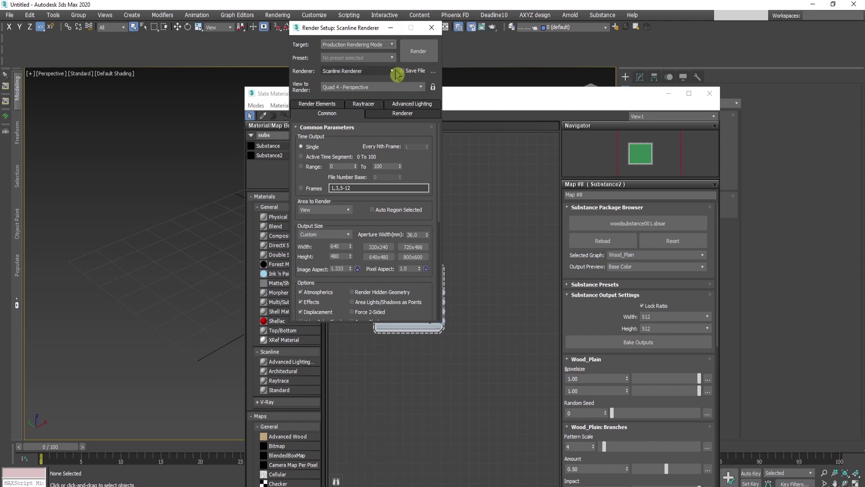
Step: Make V-Ray 5, update 2.2 the production renderer and close Render Setup
left_click(385, 71)
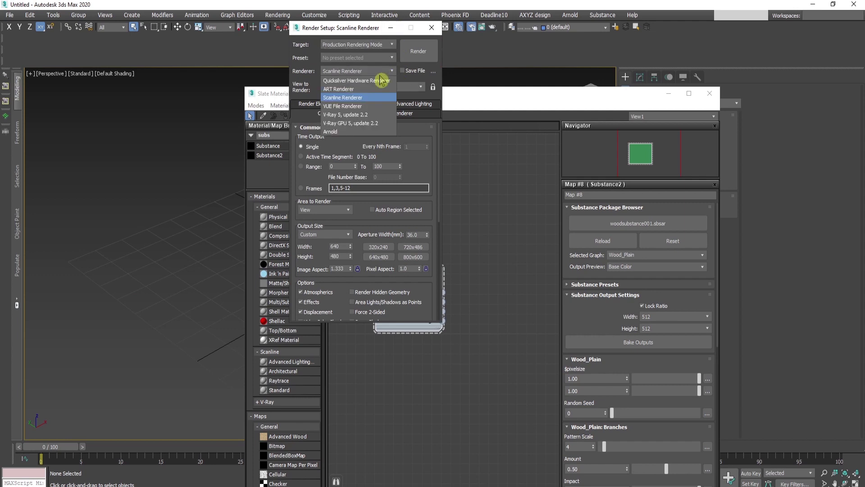
left_click(371, 114)
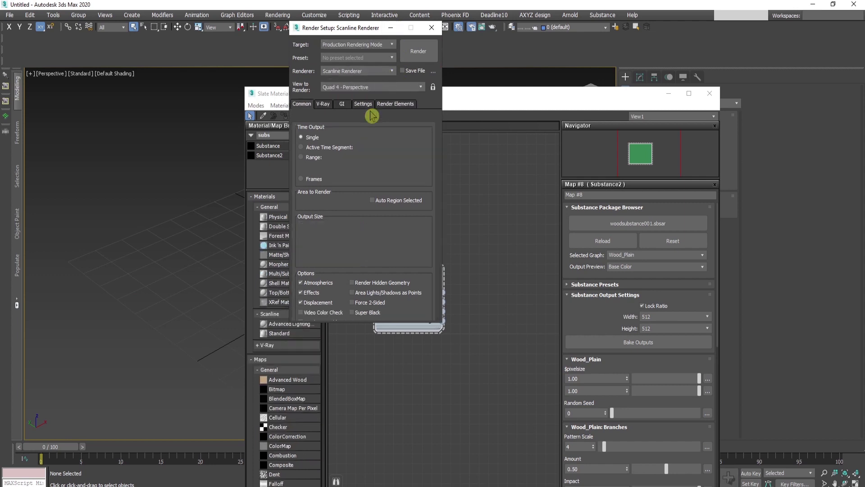
left_click(432, 29)
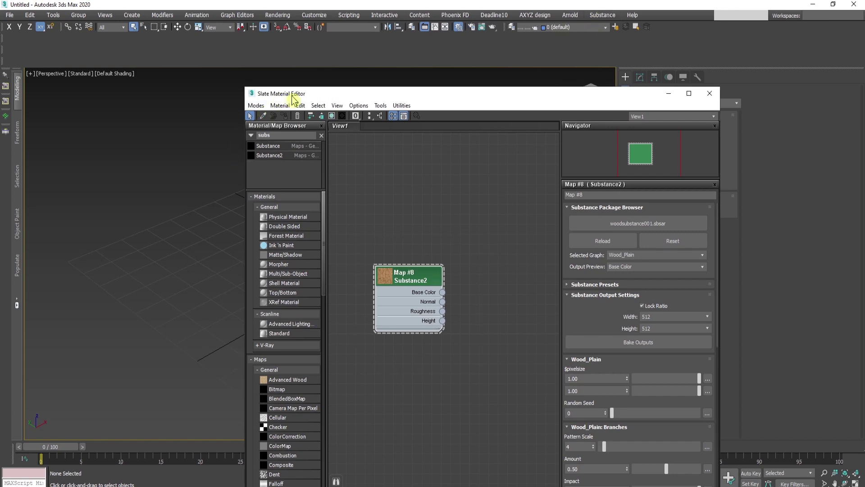
Step: Convert the Substance2 map into a V-Ray material network and frame the new nodes
left_click(602, 15)
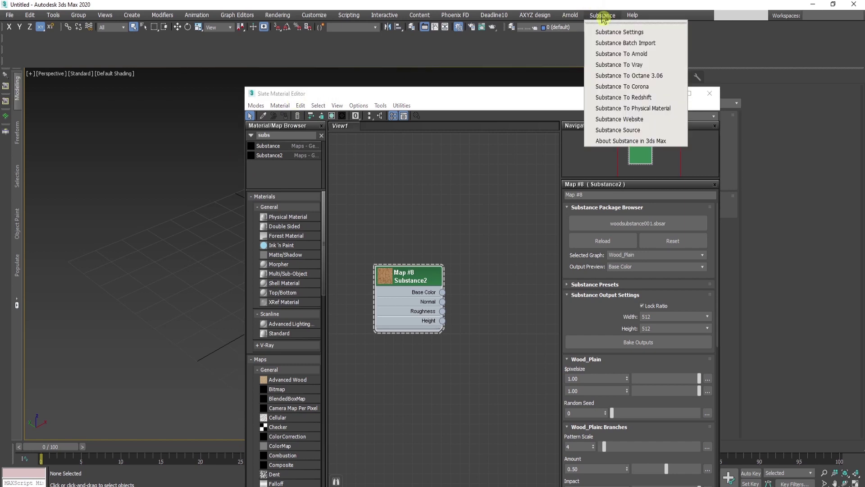
left_click(641, 66)
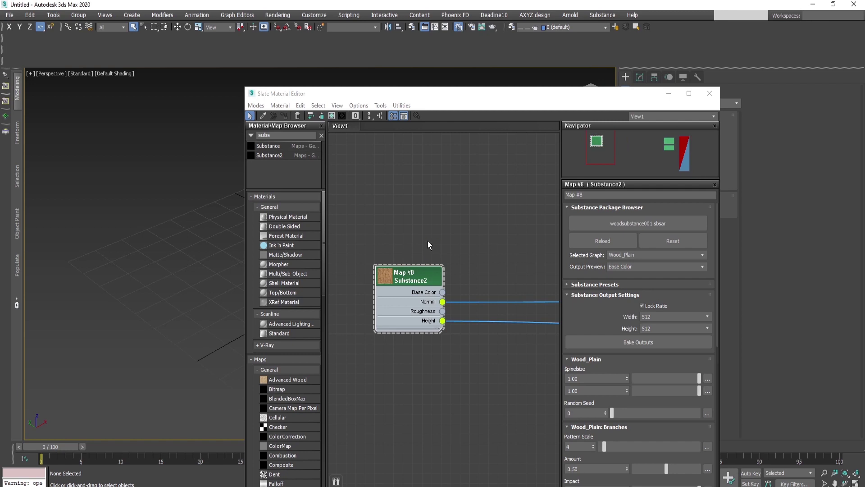
scroll(428, 240, "down", 1)
scroll(437, 228, "down", 3)
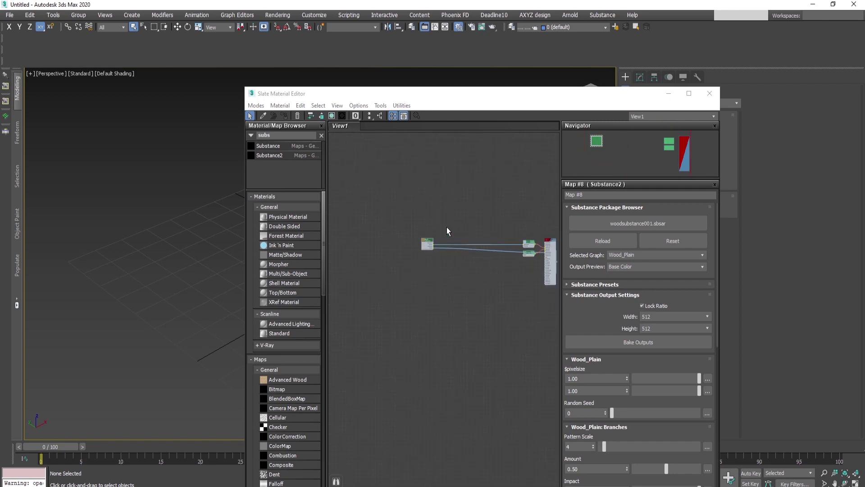
middle_click_drag(447, 227, 441, 214)
scroll(416, 262, "up", 3)
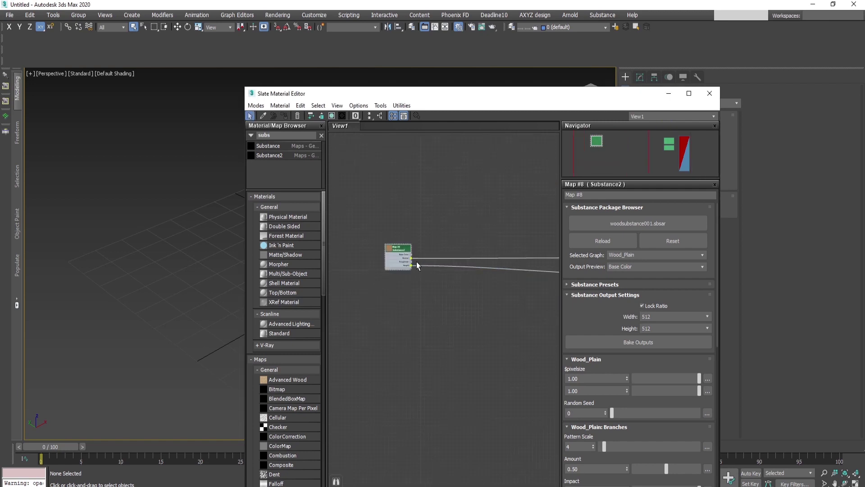
Step: Position the Substance node beside the generated V-Ray nodes
left_click_drag(399, 247, 541, 252)
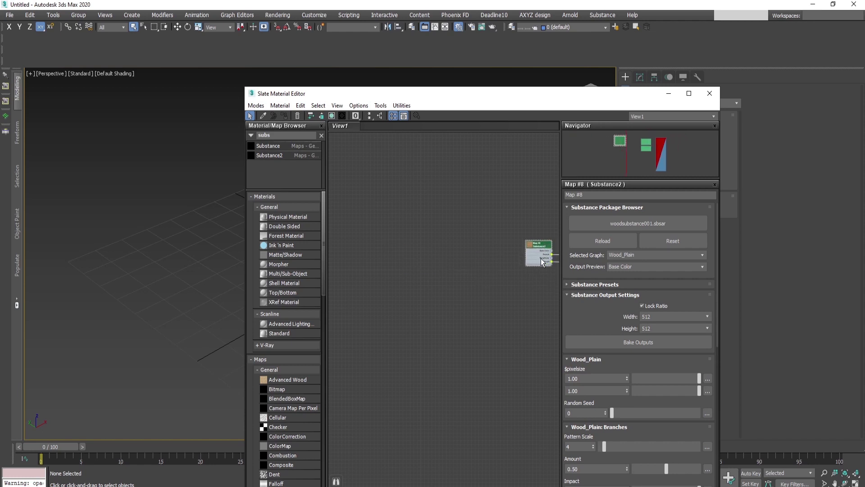
middle_click_drag(541, 259, 379, 261)
left_click_drag(379, 261, 420, 262)
scroll(511, 318, "up", 2)
Step: Maximize the Slate editor, inspect the VRayMtl and VRayNormalMap nodes, and reposition the Glossiness Color Correction node
left_click(689, 94)
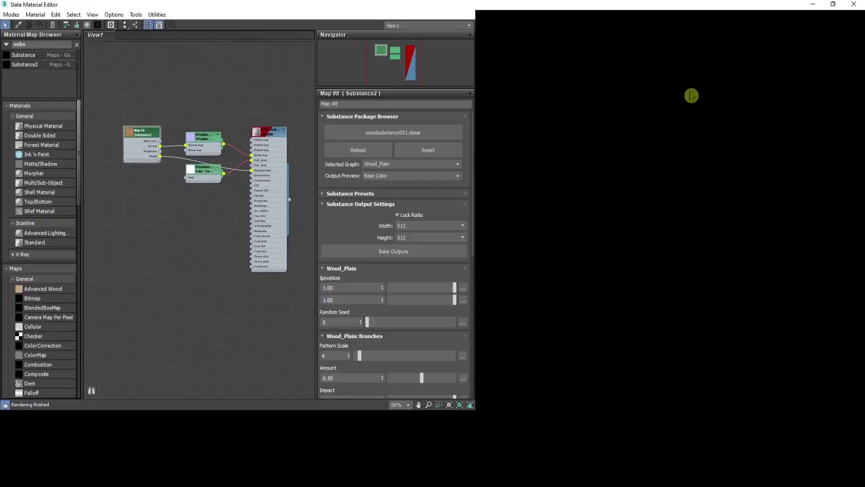
scroll(128, 120, "up", 5)
middle_click_drag(208, 139, 320, 142)
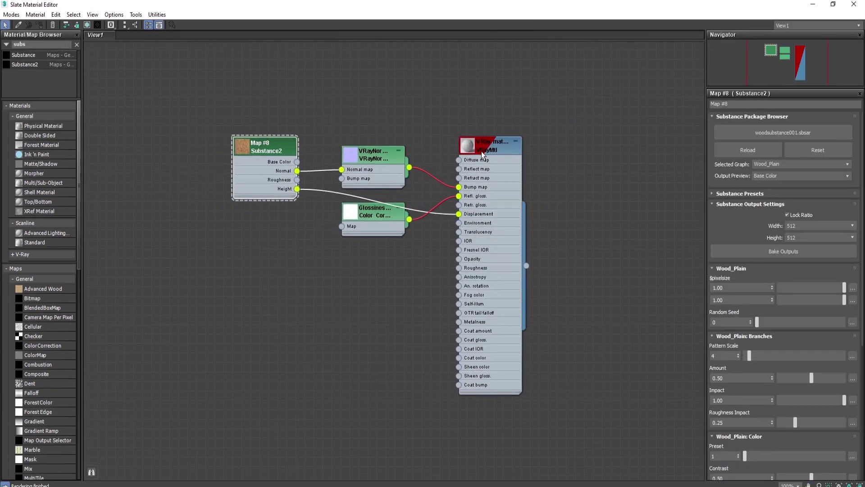
left_click(497, 149)
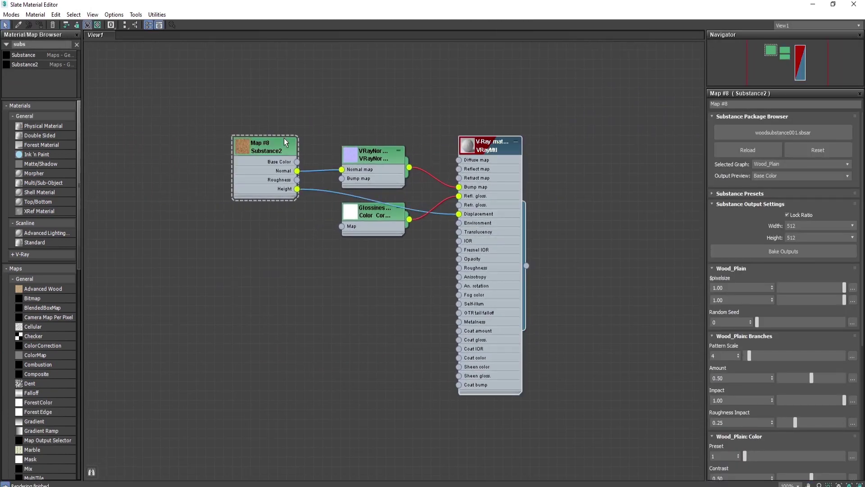
scroll(261, 141, "up", 1)
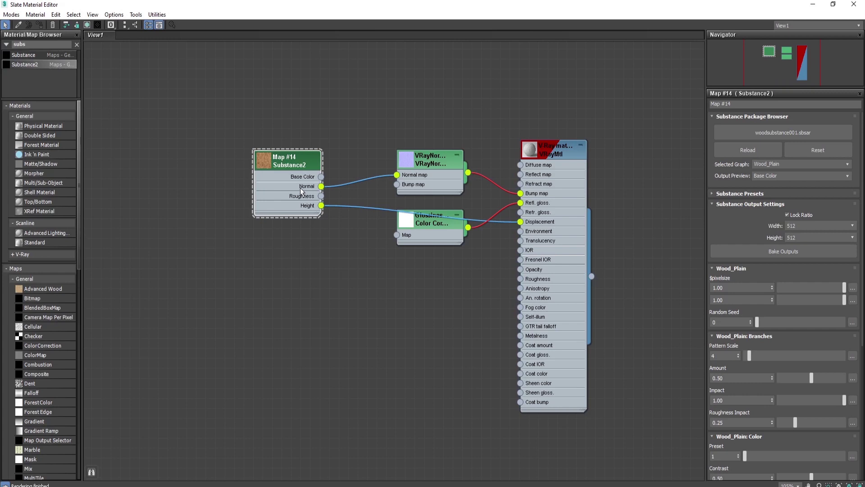
left_click(428, 164)
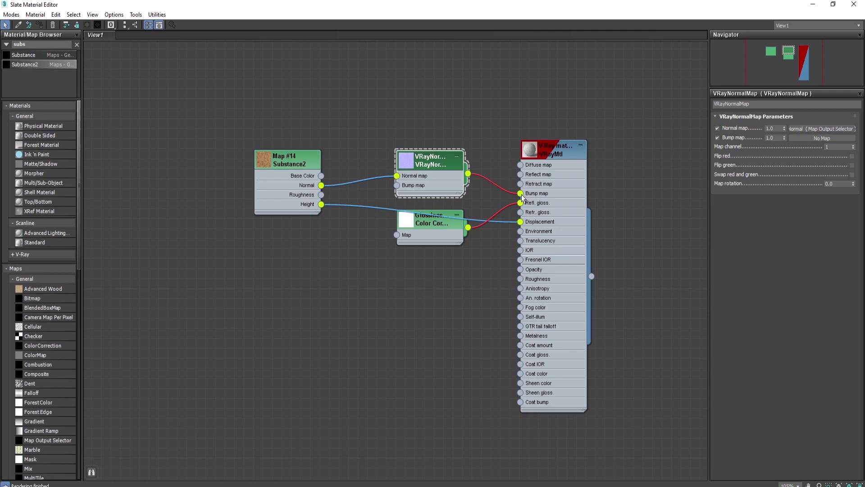
left_click_drag(429, 229, 419, 248)
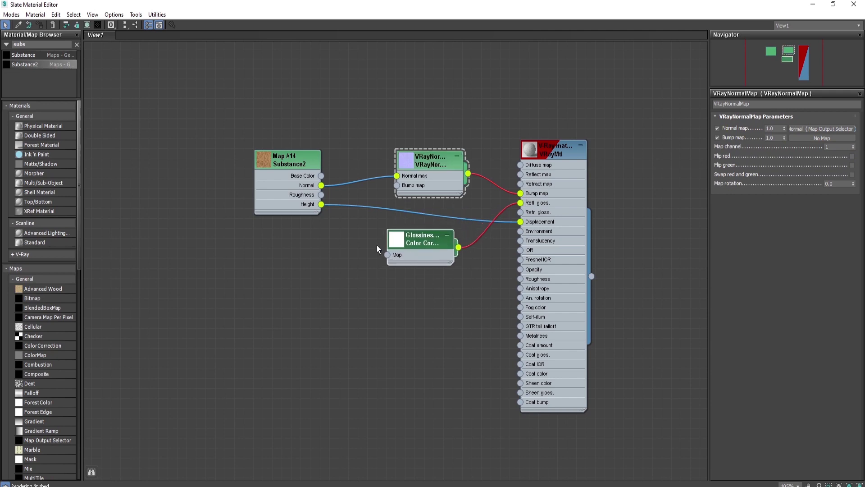
double_click(425, 242)
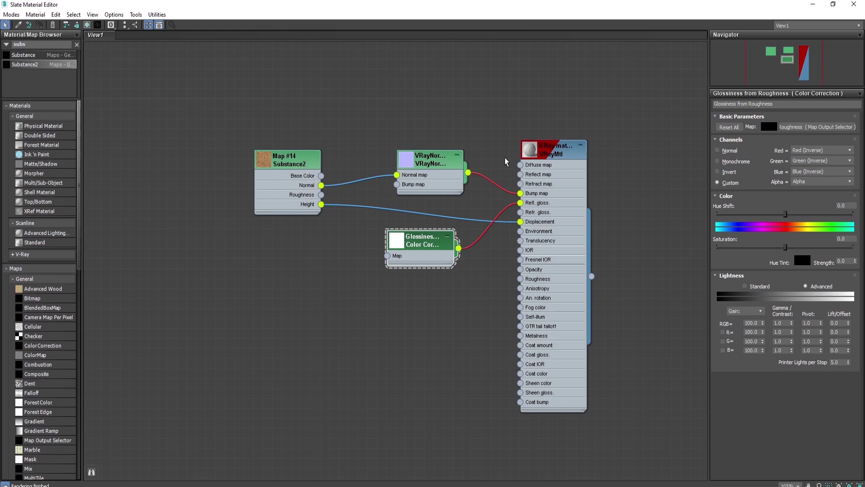
Step: Wire Map #14 Base Color into the VRayMtl Diffuse map and move VRayNormalMap aside
left_click_drag(320, 176, 520, 164)
left_click_drag(407, 155, 406, 175)
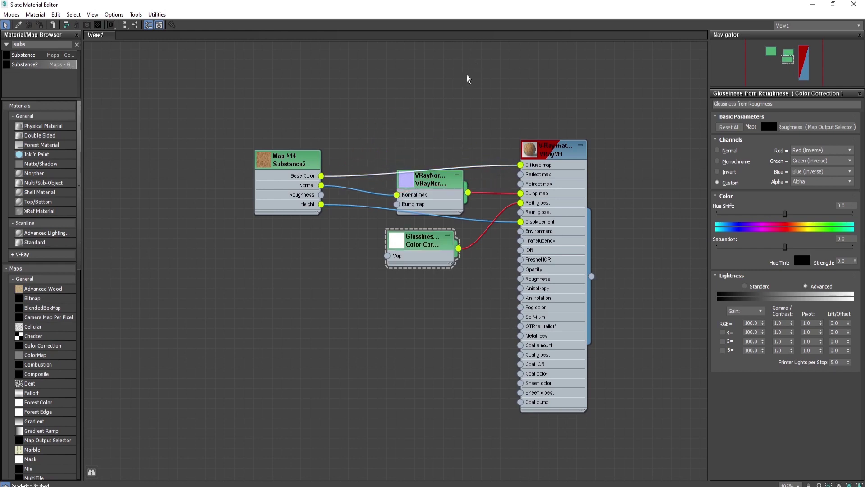
double_click(412, 9)
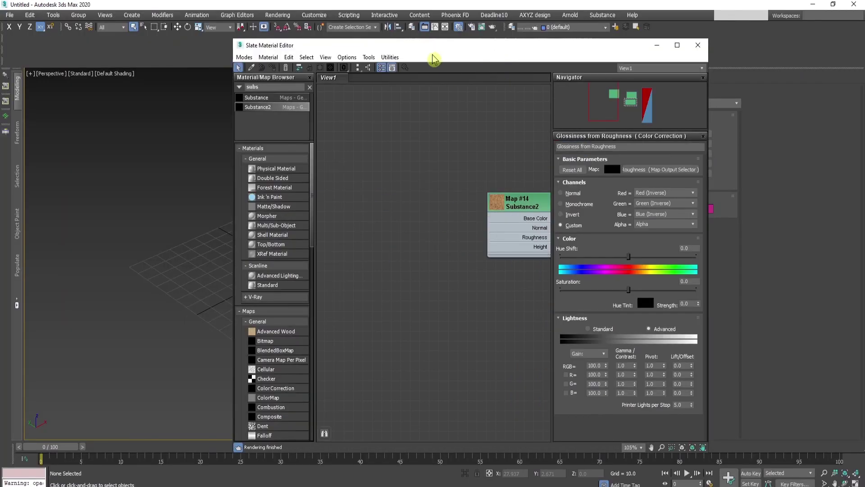
Step: Create a box (Box001) in the perspective viewport
right_click(163, 280)
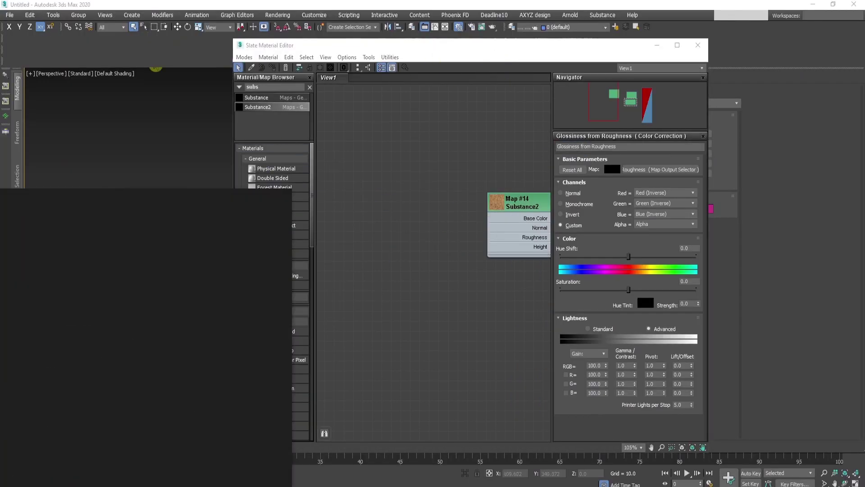
left_click(123, 259)
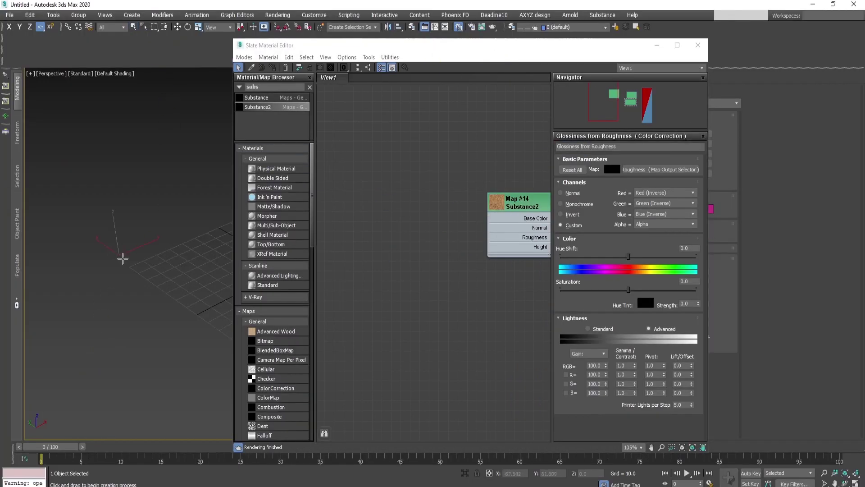
left_click_drag(123, 258, 153, 392)
left_click(149, 297)
scroll(167, 288, "down", 4)
middle_click_drag(171, 324, 174, 347)
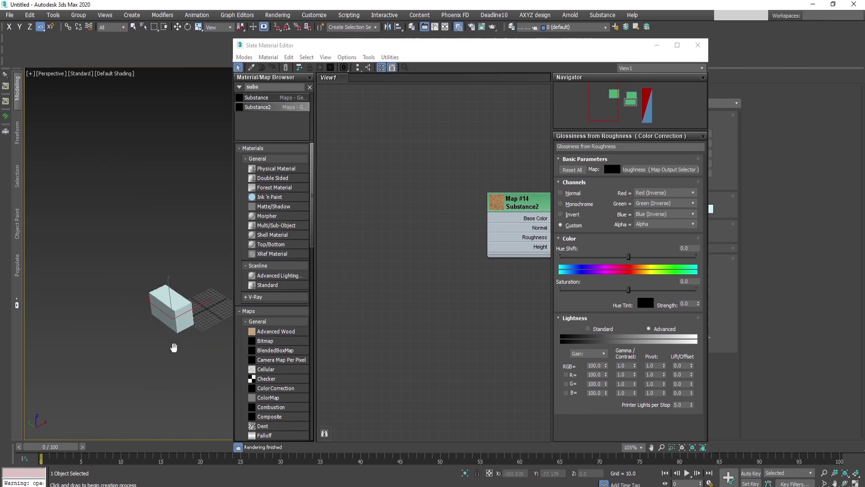
scroll(166, 333, "up", 3)
right_click(179, 341)
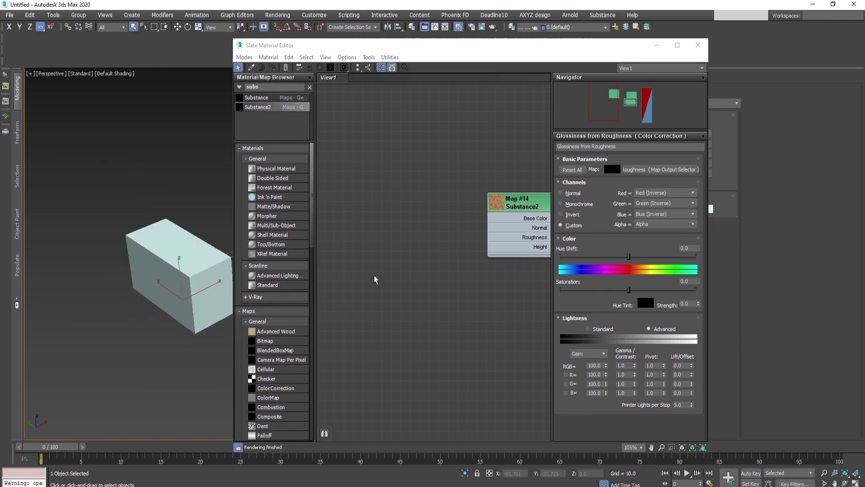
Step: Assign the V-Ray wood material to Box001 by dragging from the VRayMtl output
scroll(387, 261, "down", 5)
middle_click_drag(434, 318, 404, 319)
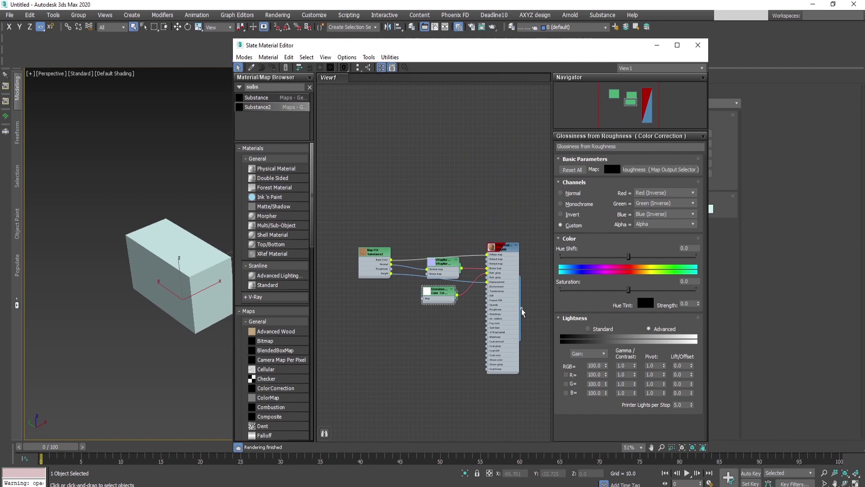
left_click_drag(521, 311, 198, 363)
middle_click_drag(199, 363, 108, 246, "alt")
scroll(105, 242, "up", 3)
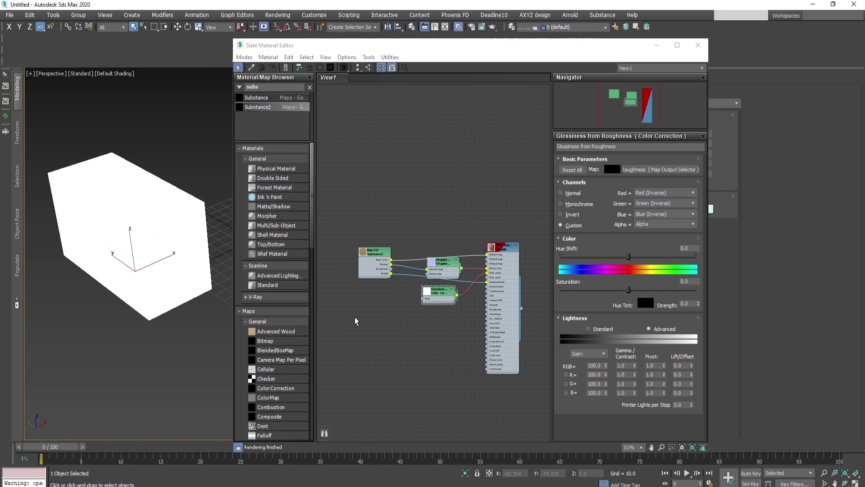
Step: Enable Show Realistic Material in Viewport so the wood grain shows on the box
double_click(499, 250)
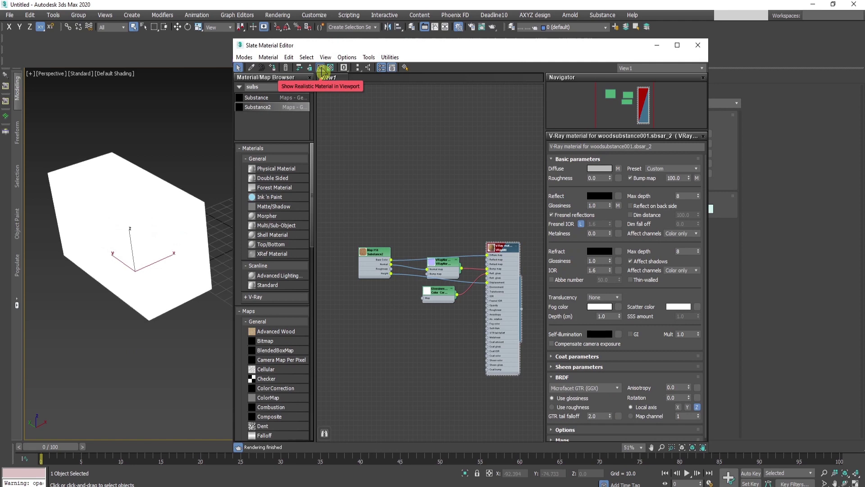
left_click(320, 68)
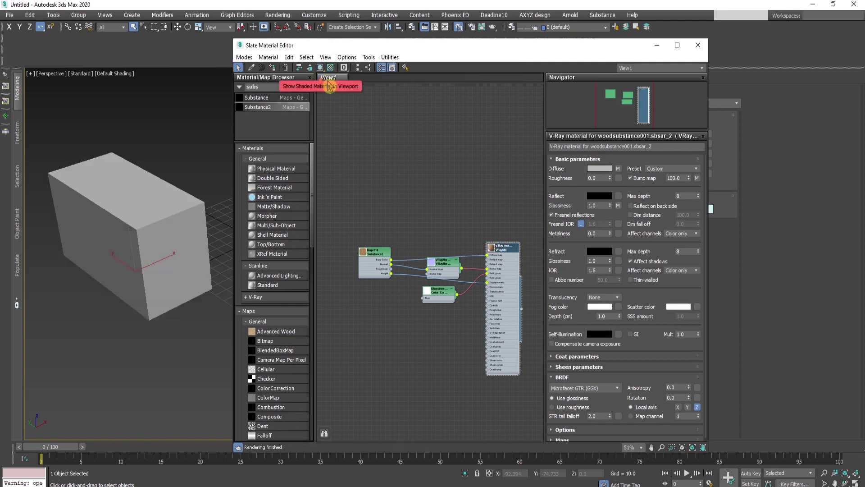
left_click(321, 67)
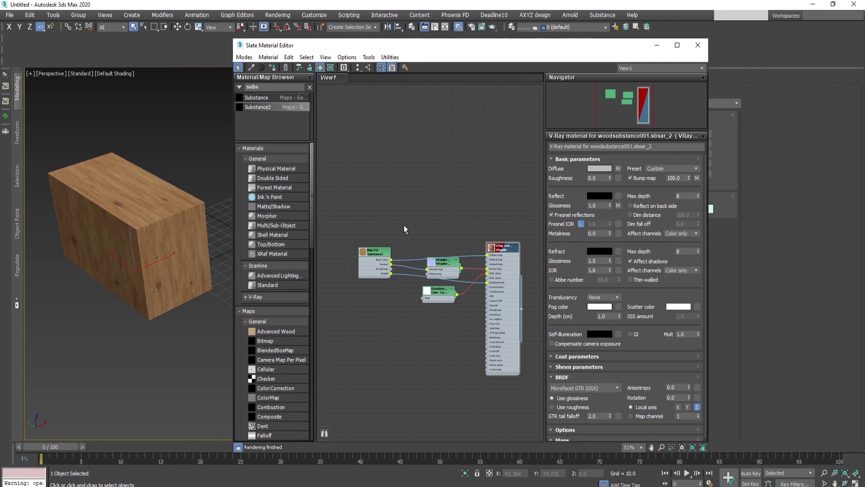
Step: Narrow the Slate Material Editor and recenter the wood box in the viewport
left_click_drag(231, 265, 318, 265)
scroll(462, 274, "down", 5)
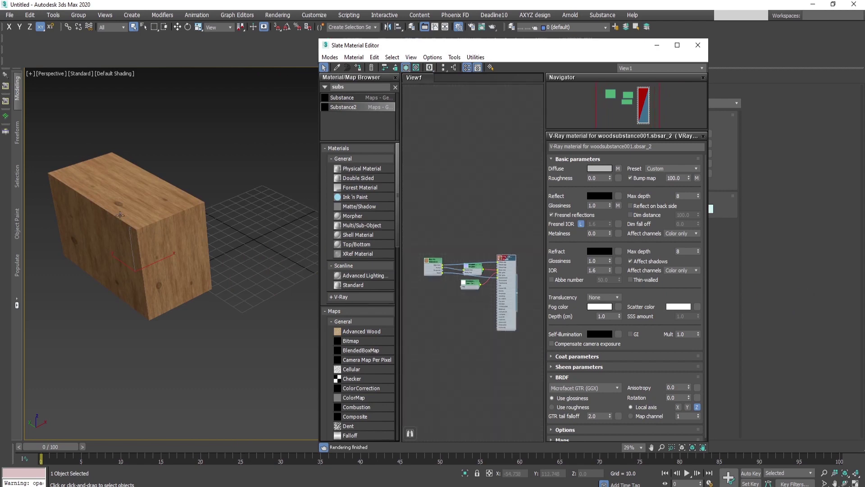
scroll(120, 216, "up", 3)
scroll(119, 215, "down", 2)
scroll(195, 295, "up", 1)
middle_click_drag(195, 295, 203, 286)
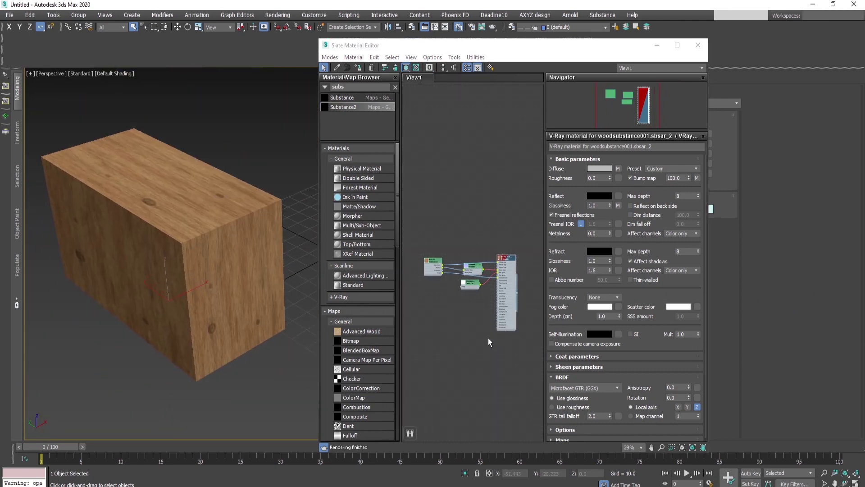
Step: Display the Map #14 Substance2 node's parameters, showing the Wood_Plain graph at 512 × 512
left_click(485, 339)
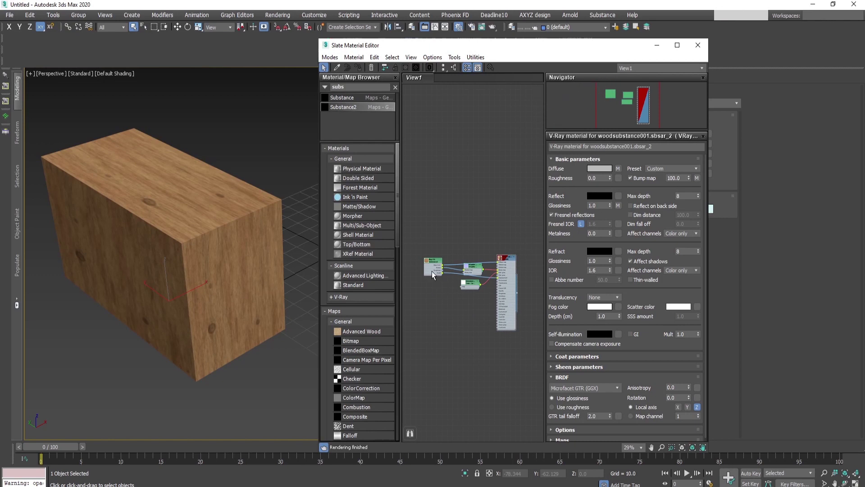
scroll(428, 268, "up", 3)
scroll(423, 263, "up", 2)
double_click(448, 273)
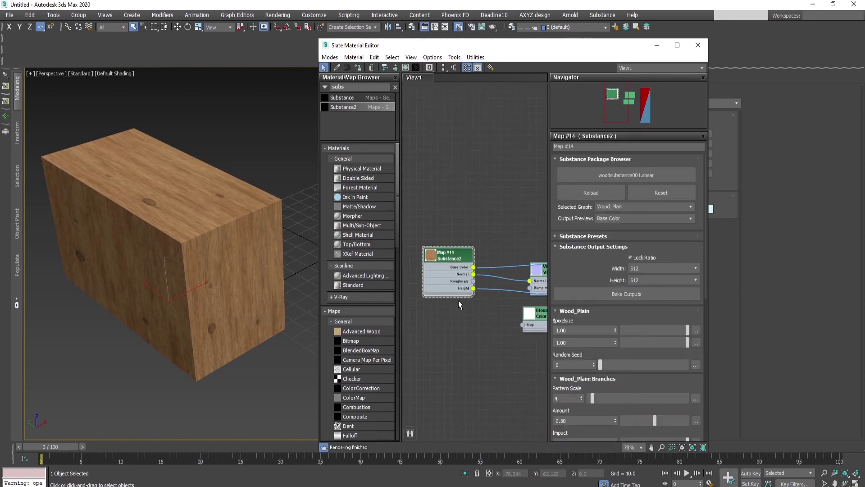
Step: Reset Map #14's Substance parameters and keep Wood_Plain as its graph at 512 × 512 output
left_click(656, 195)
left_click(695, 208)
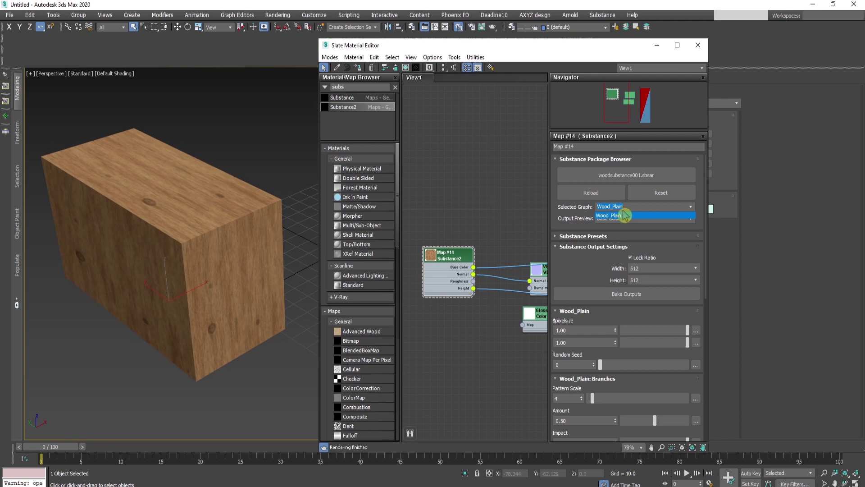
left_click(623, 216)
left_click(508, 205)
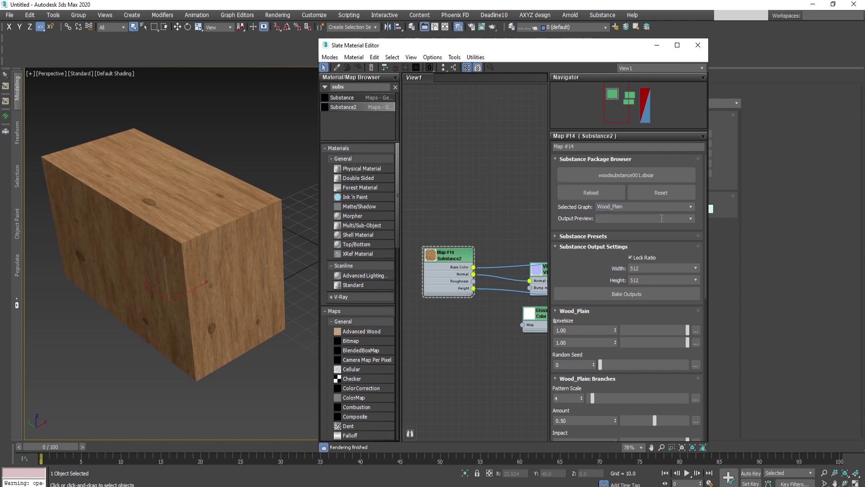
left_click(603, 236)
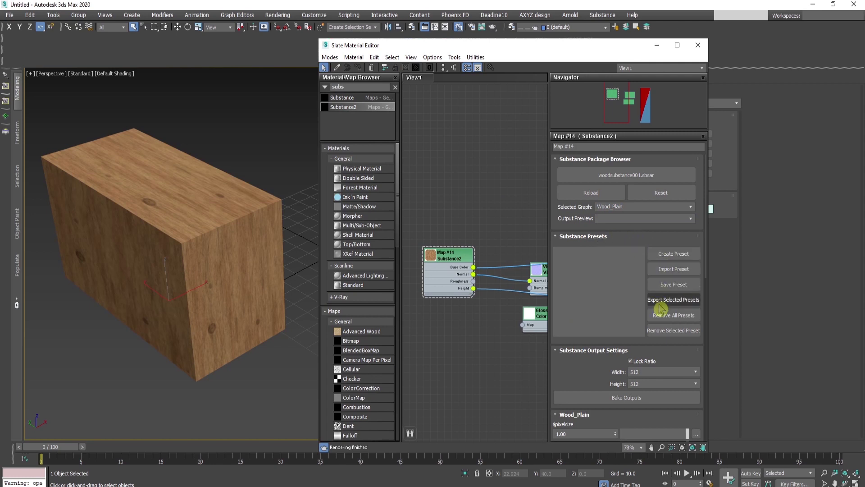
left_click(603, 237)
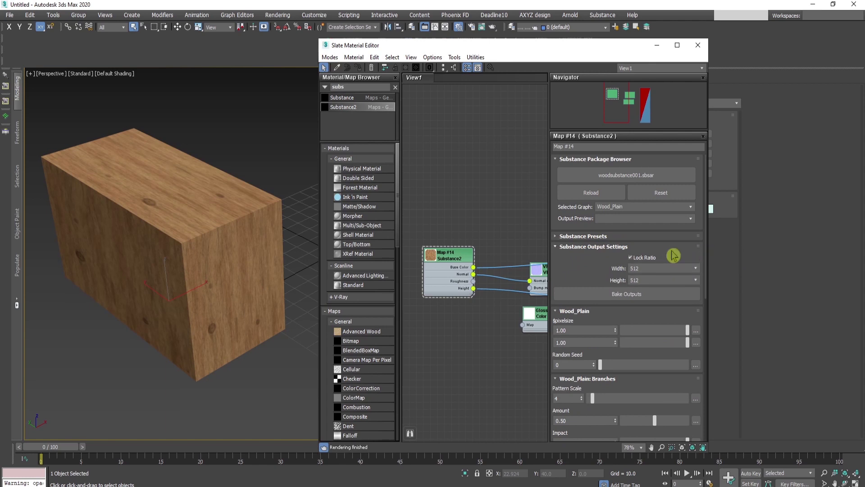
scroll(674, 252, "down", 1)
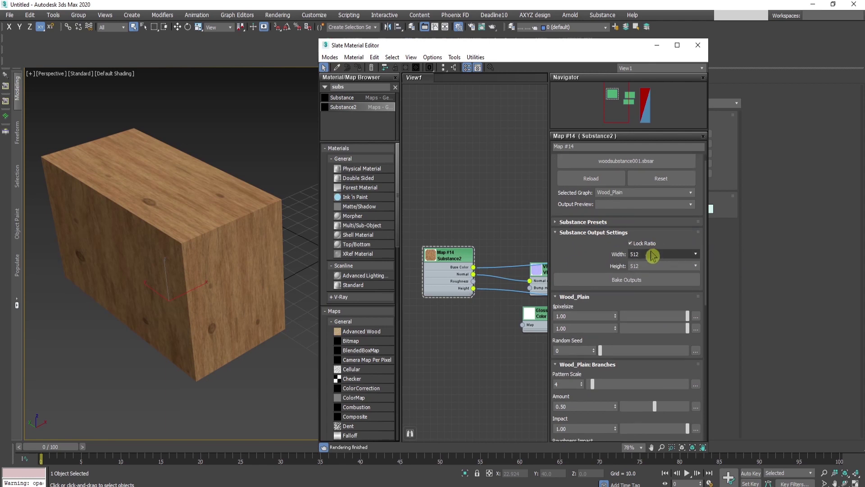
Step: Set the Wood_Plain Branches Amount to 1.00, leaving Pattern Scale at 4
scroll(652, 256, "down", 5)
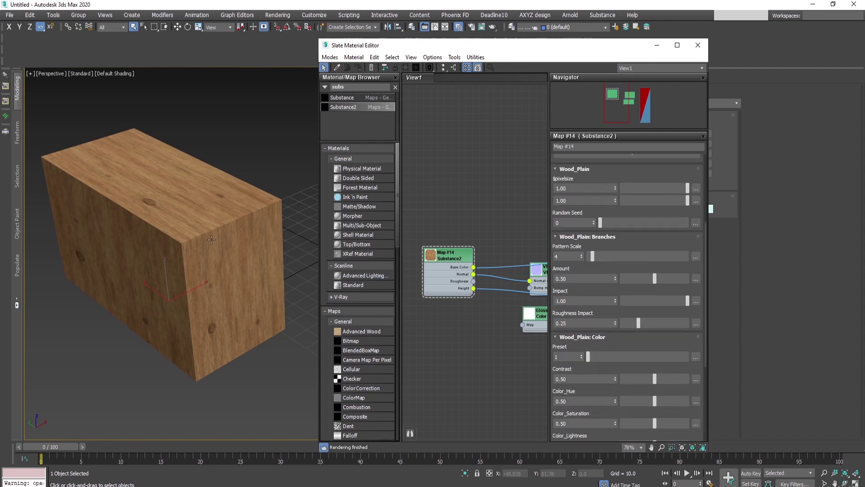
scroll(180, 301, "up", 3)
scroll(199, 305, "down", 1)
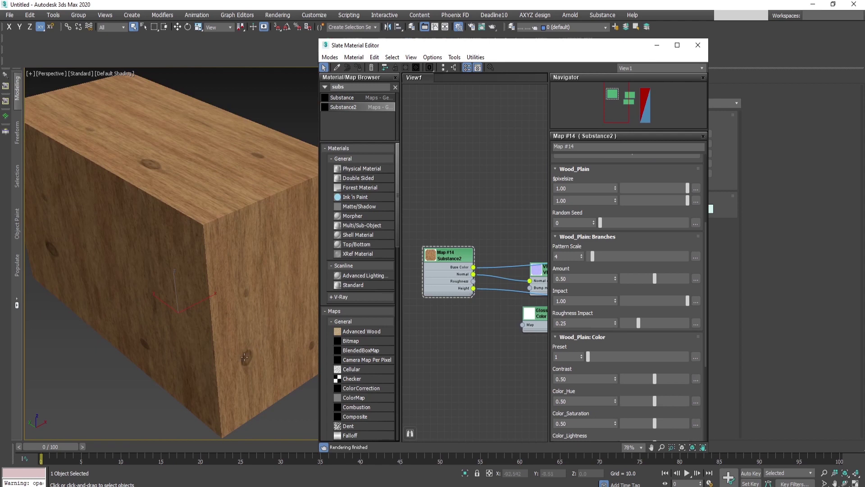
scroll(498, 247, "down", 1)
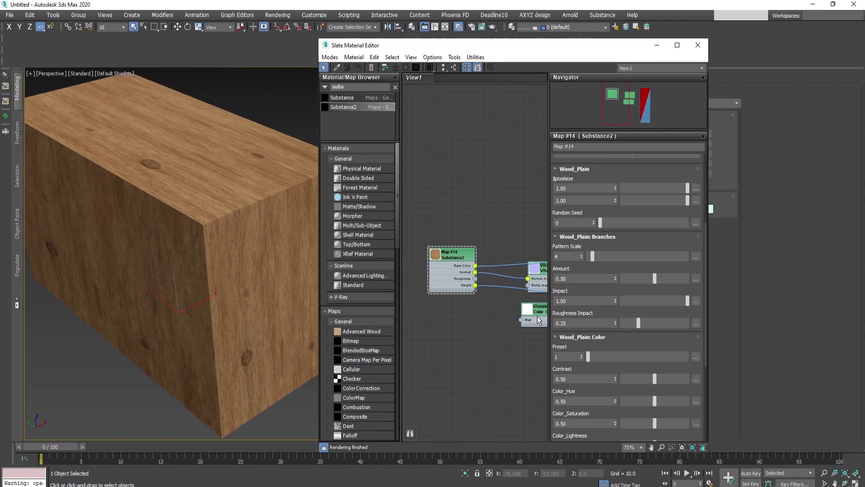
scroll(599, 221, "down", 2)
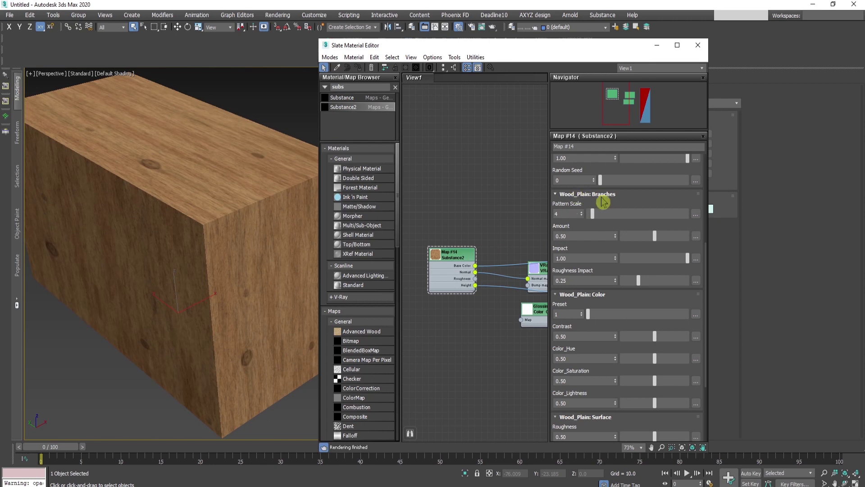
mouse_move(593, 215)
left_mouse_down()
mouse_move(582, 218)
mouse_move(624, 227)
mouse_move(584, 222)
left_mouse_up()
left_click(589, 216)
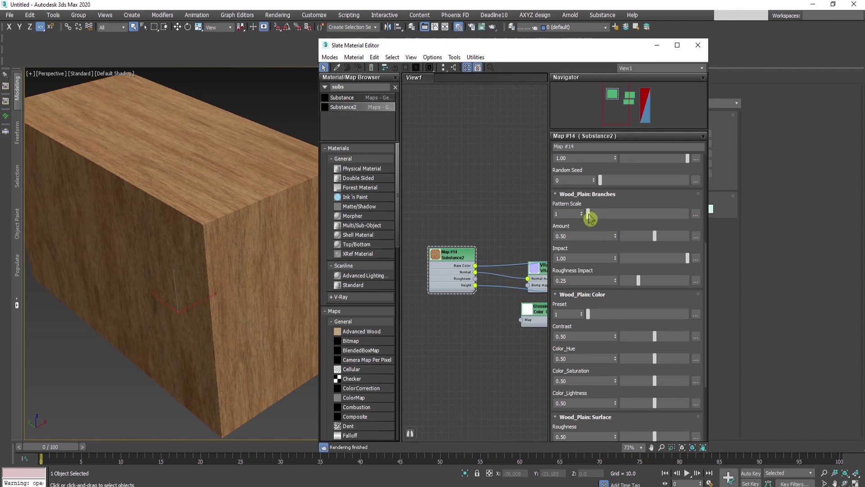
left_click_drag(589, 219, 594, 220)
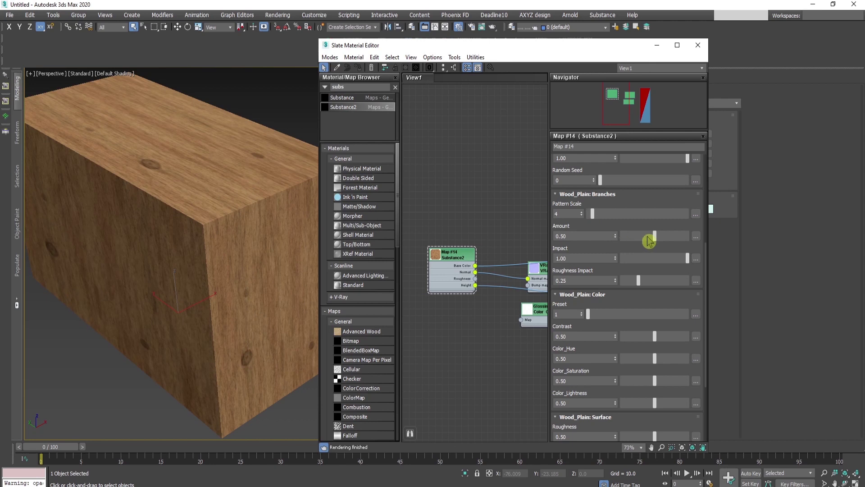
left_click_drag(648, 241, 691, 241)
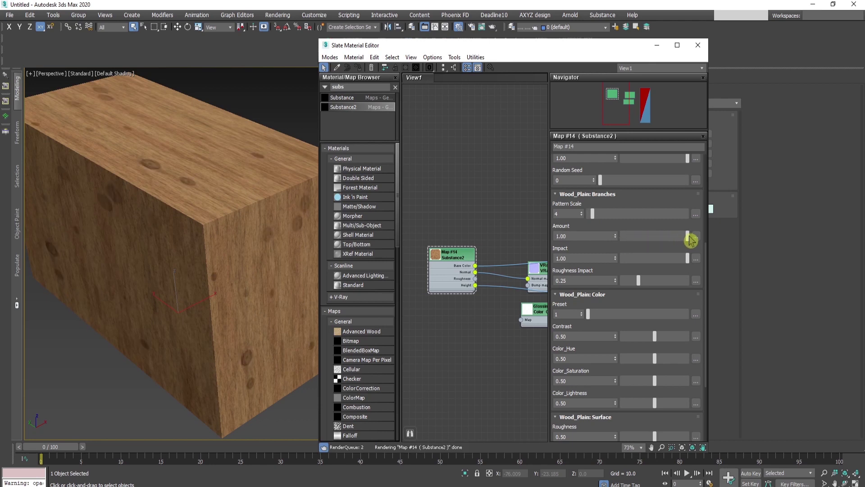
scroll(607, 324, "down", 3)
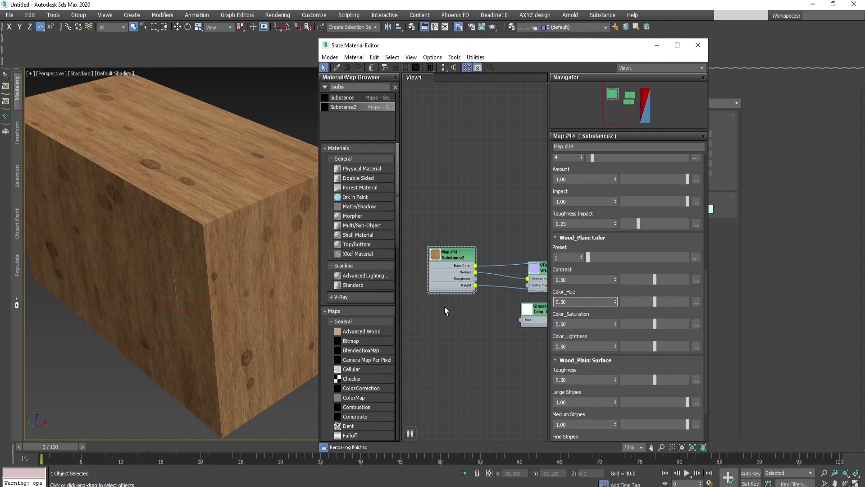
Step: Maximize the Slate editor and wire Color Correction Map #19 between Map #14 Base Color and Diffuse
middle_click_drag(505, 311, 457, 296)
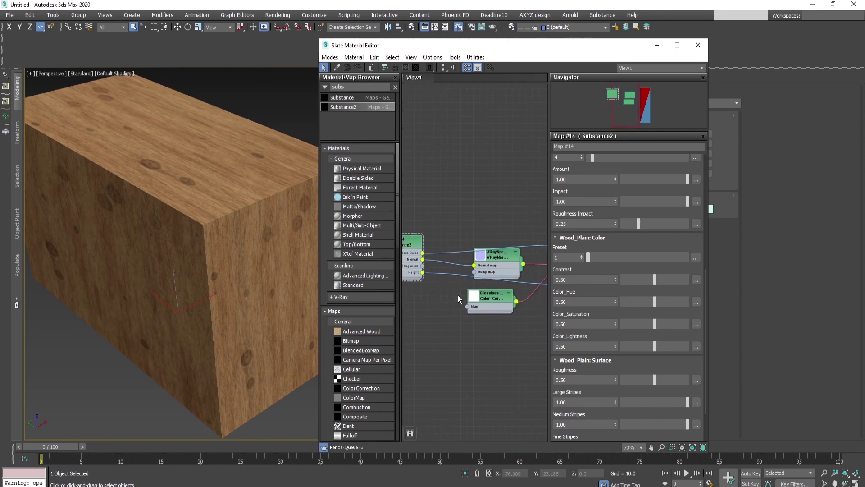
left_click(679, 47)
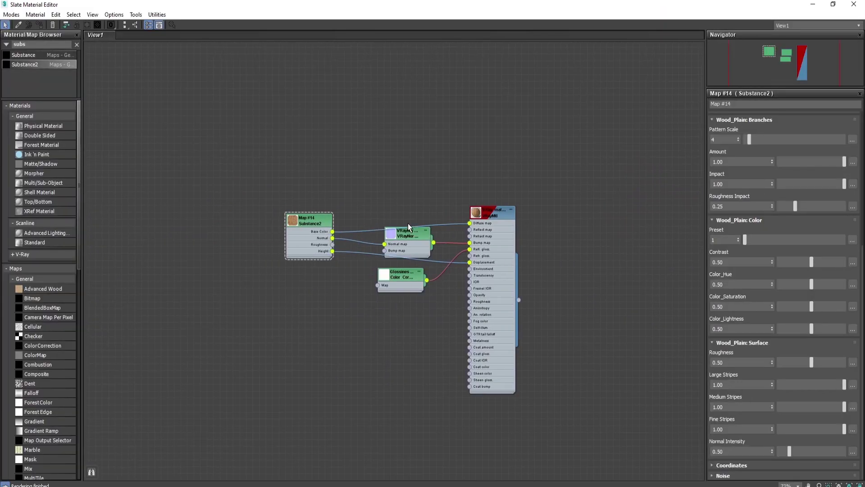
scroll(408, 223, "up", 2)
left_click(332, 233)
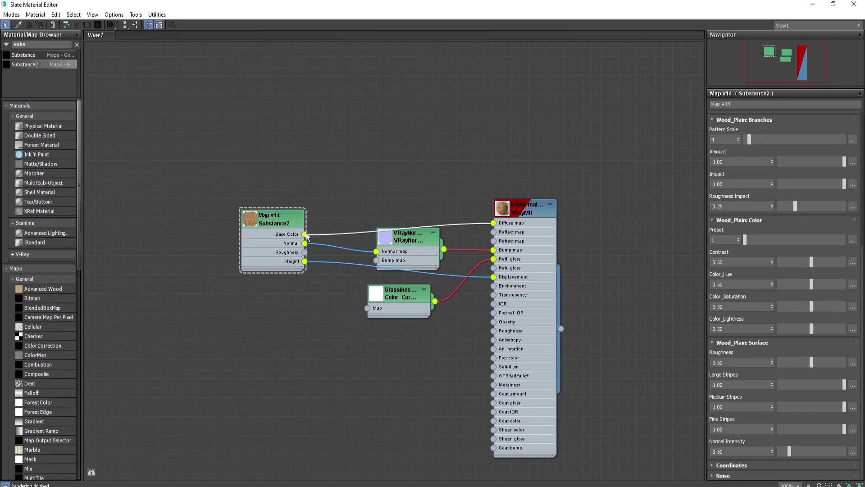
left_click_drag(305, 234, 355, 211)
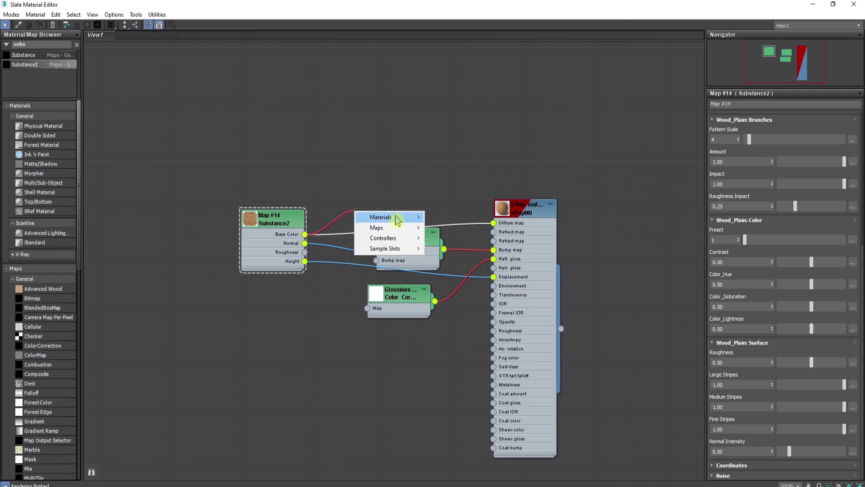
mouse_move(396, 219)
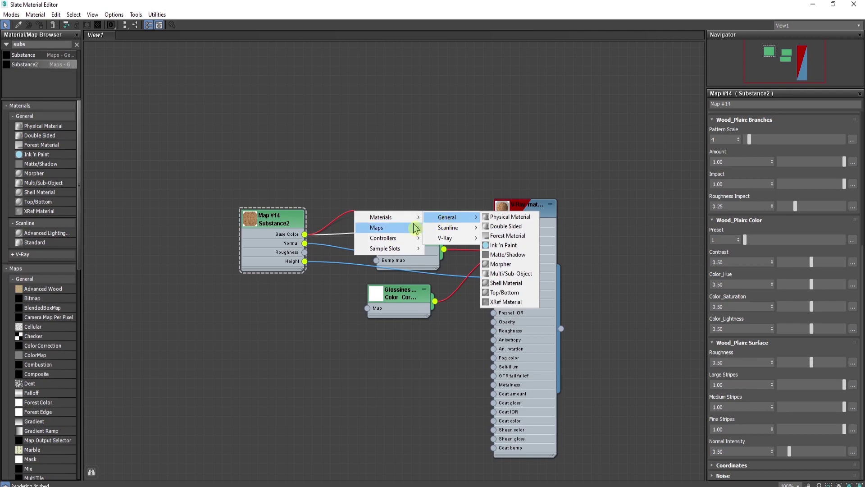
mouse_move(451, 228)
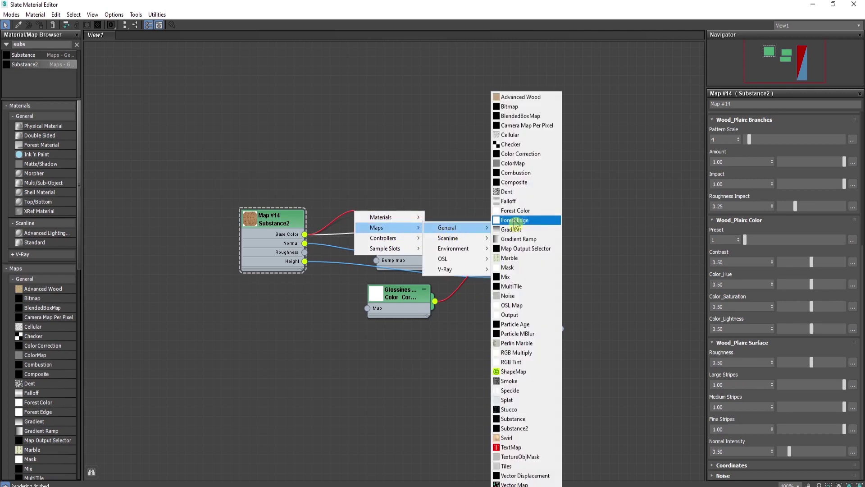
left_click(521, 154)
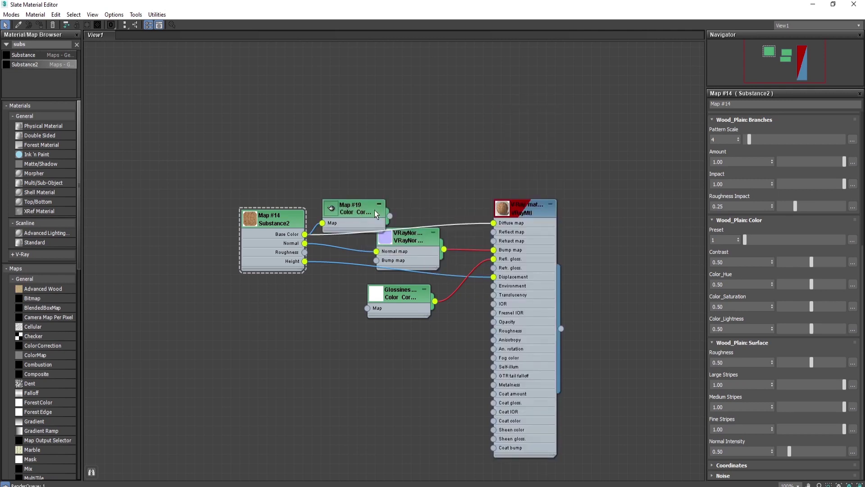
left_click_drag(356, 224, 494, 223)
Step: Shift Map #19's Hue to -83.123 to turn the wood purple, then restore the editor window
double_click(375, 194)
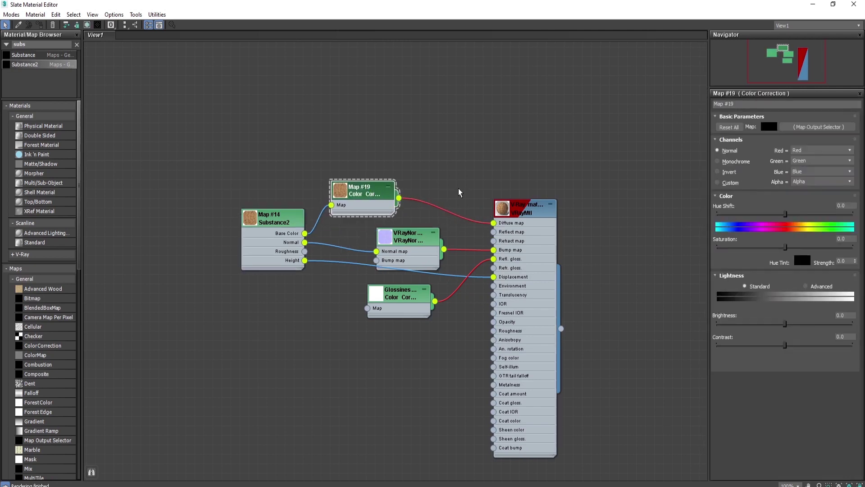
left_click_drag(782, 214, 755, 214)
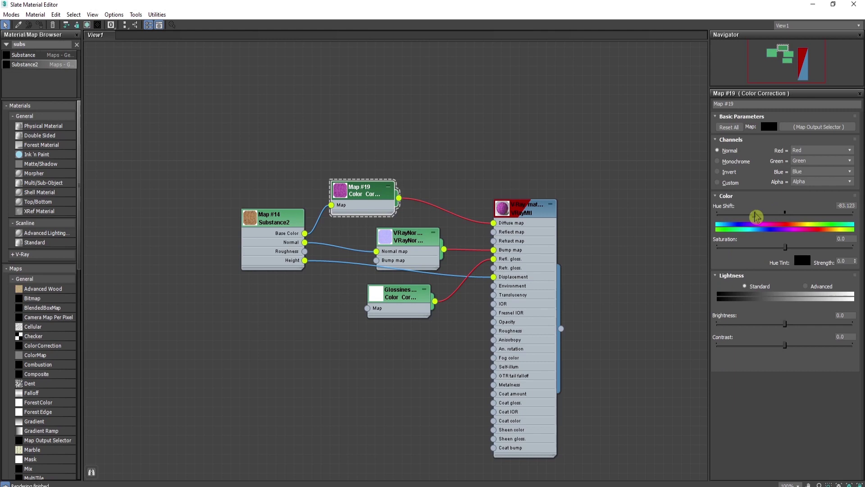
double_click(396, 6)
scroll(146, 197, "down", 3)
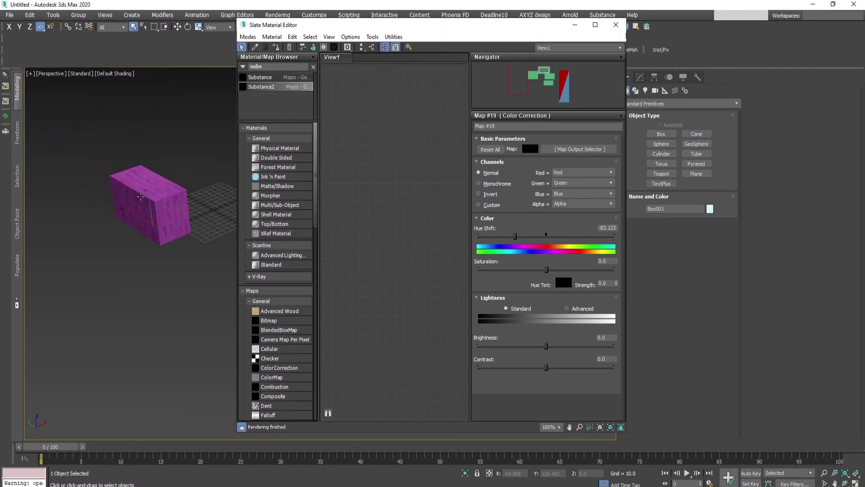
scroll(147, 197, "up", 3)
Step: Connect Map #14 Base Color directly to Diffuse map and delete the Color Correction node
middle_click_drag(464, 223, 357, 224)
scroll(380, 284, "down", 1)
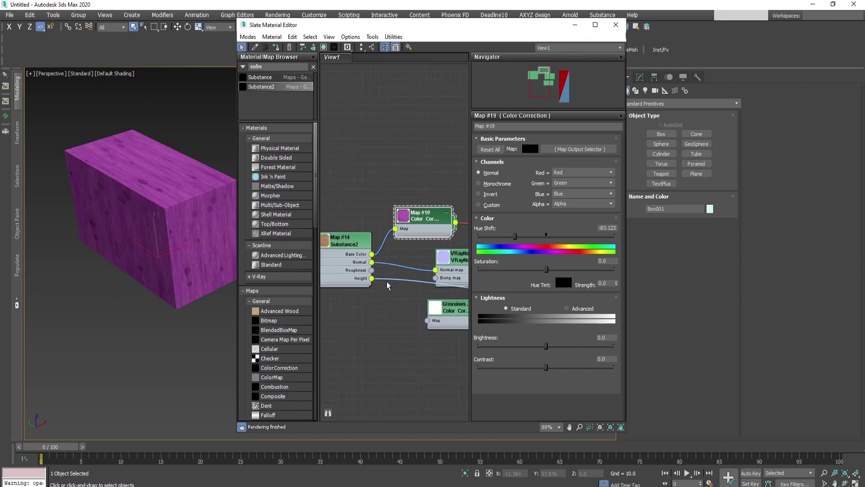
middle_click_drag(381, 284, 353, 298)
scroll(353, 298, "down", 4)
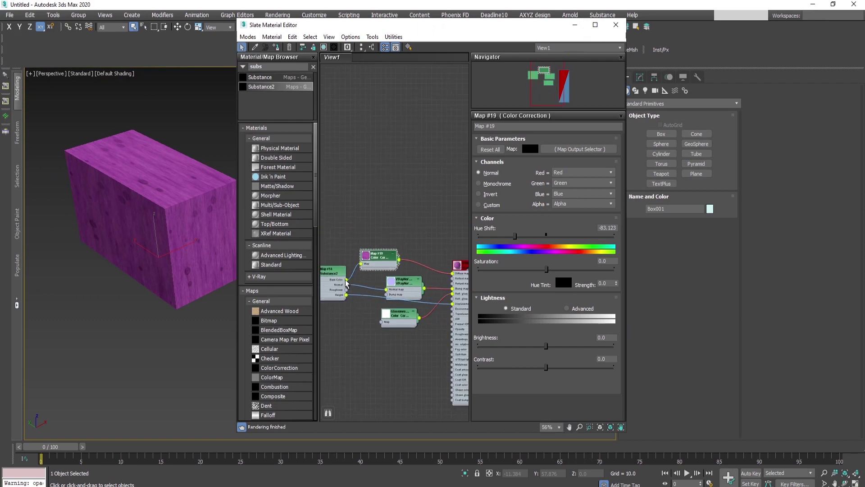
left_click_drag(346, 283, 453, 278)
left_click_drag(381, 257, 391, 231)
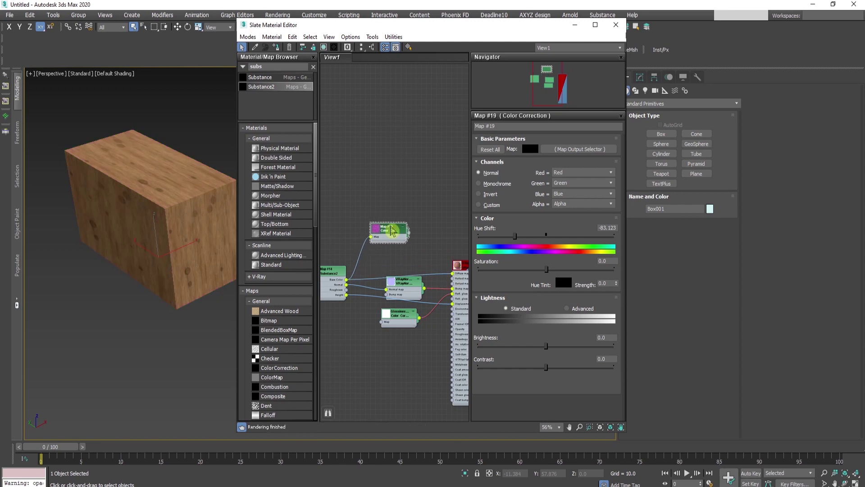
key("Delete")
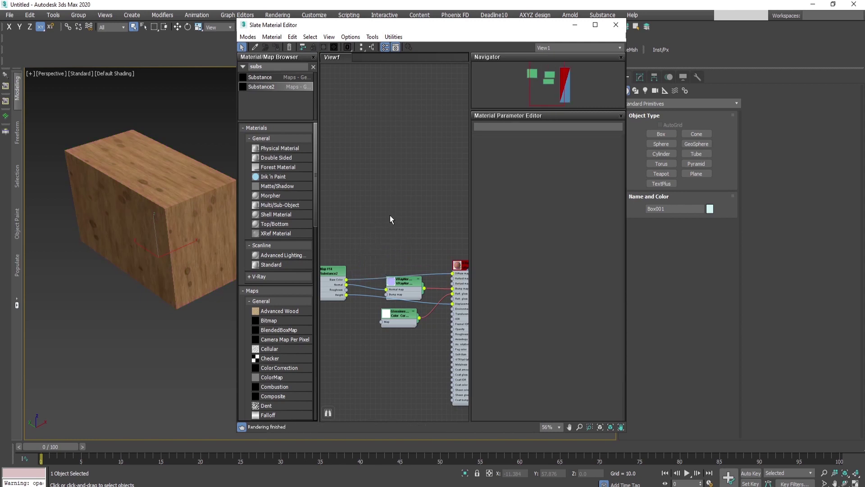
Step: Select Map #14 and show its Substance2 parameters, scrolling through the rollouts
middle_click_drag(391, 215, 418, 214)
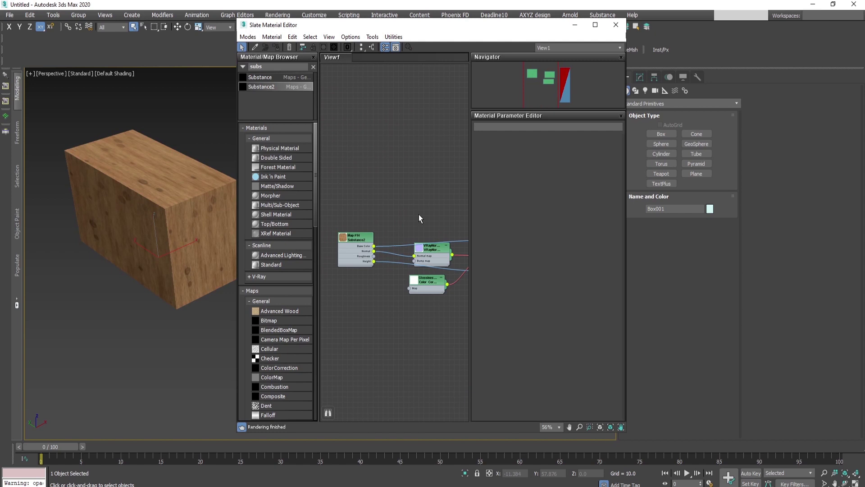
left_click(361, 240)
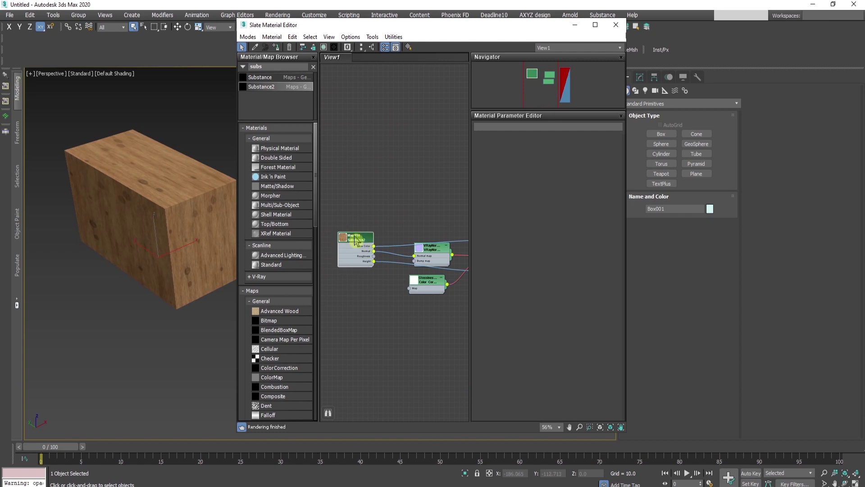
double_click(356, 240)
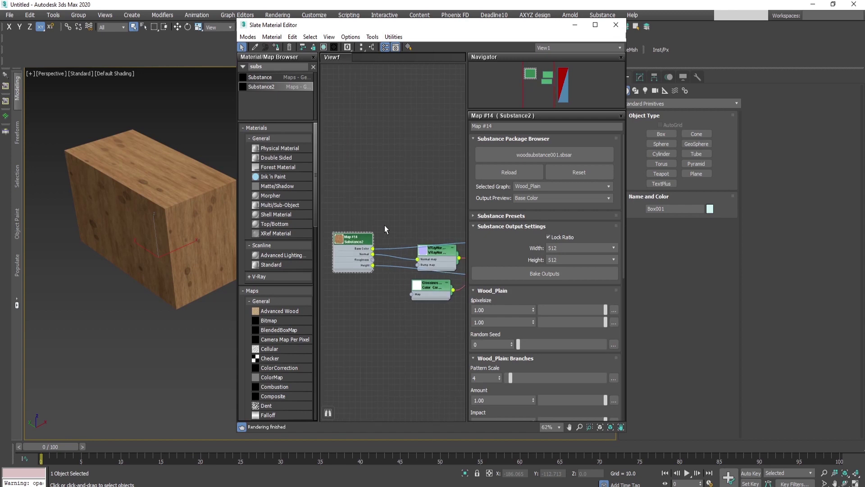
scroll(385, 228, "up", 1)
scroll(568, 240, "down", 5)
scroll(563, 241, "down", 6)
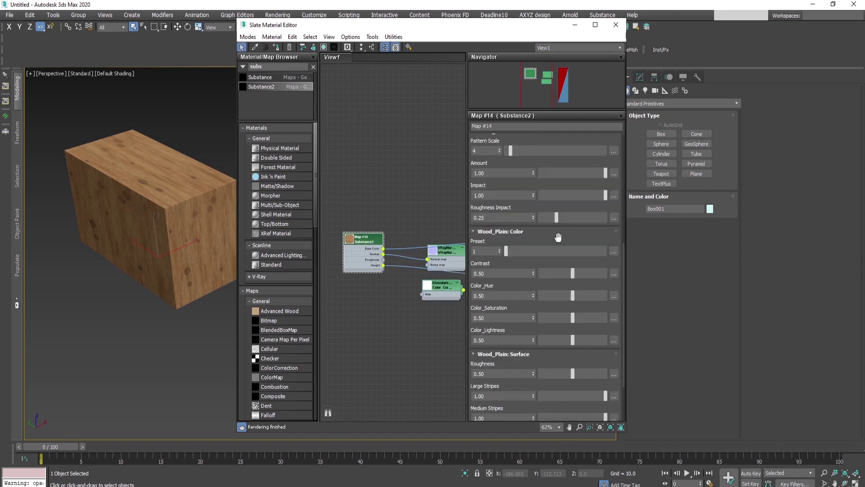
scroll(581, 289, "down", 2)
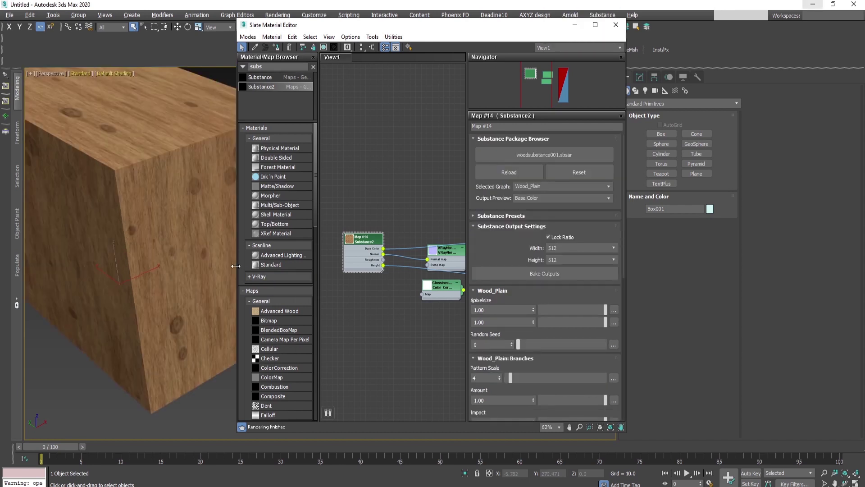
scroll(177, 263, "down", 3)
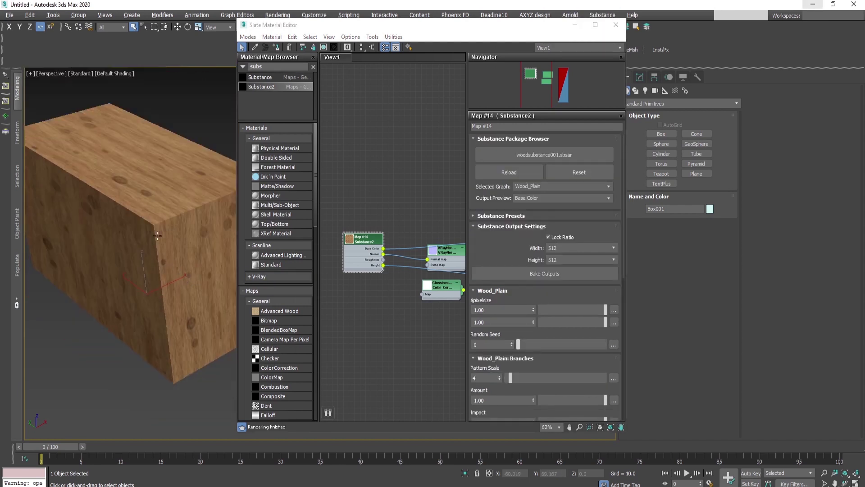
scroll(158, 236, "up", 2)
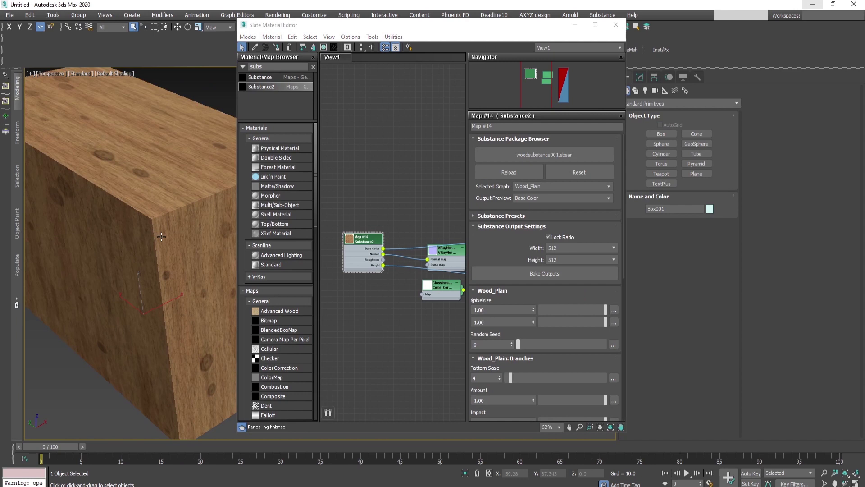
Step: Move the material editor to the right and zoom and pan the viewport to frame the box
left_click_drag(386, 26, 527, 51)
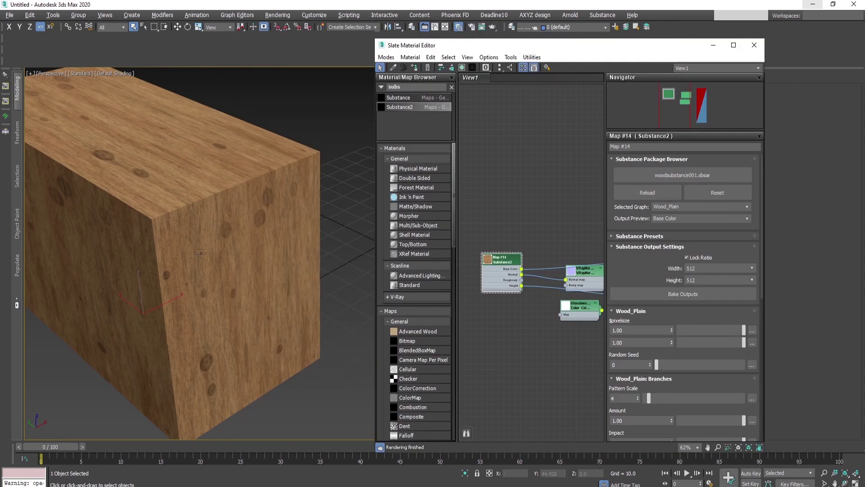
scroll(174, 281, "up", 2)
middle_click_drag(175, 281, 216, 264)
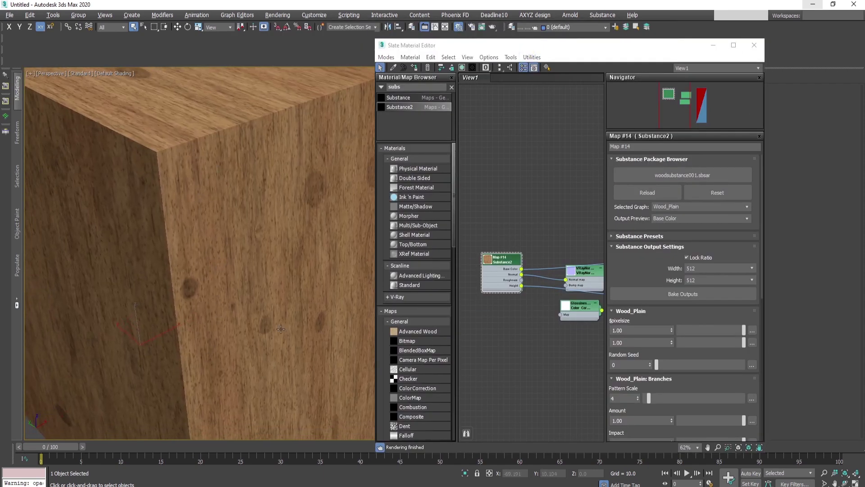
scroll(281, 329, "down", 2)
scroll(278, 328, "down", 4)
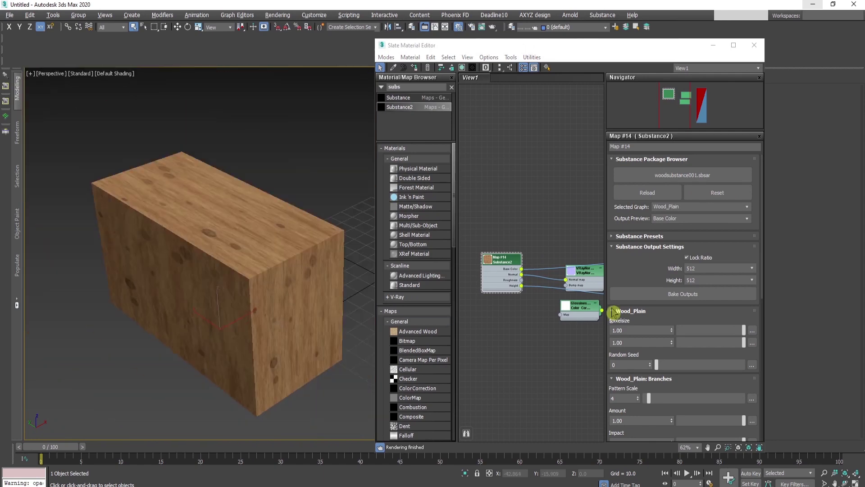
scroll(357, 299, "up", 4)
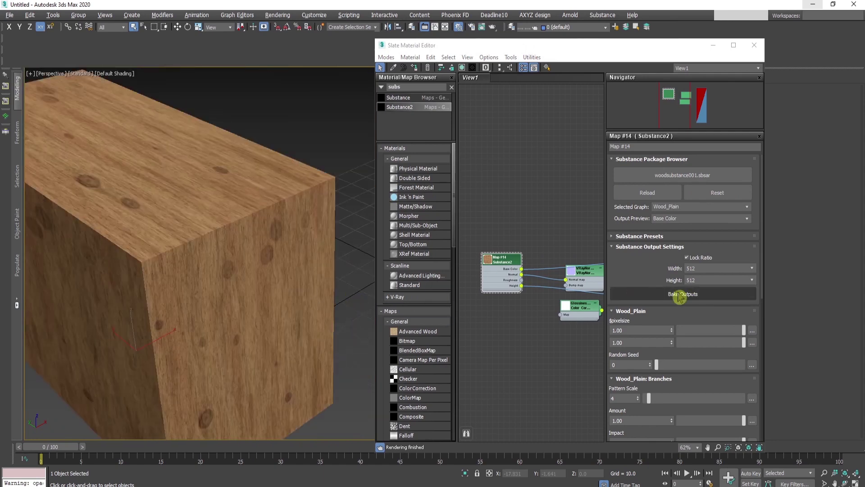
left_click(702, 269)
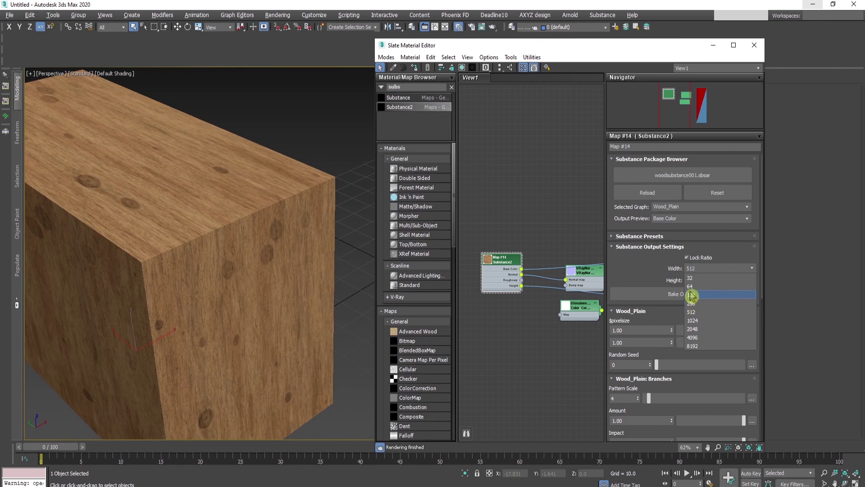
Step: Set Map #14's output Width to 4096, giving 4096 × 4096 with Lock Ratio
left_click(709, 338)
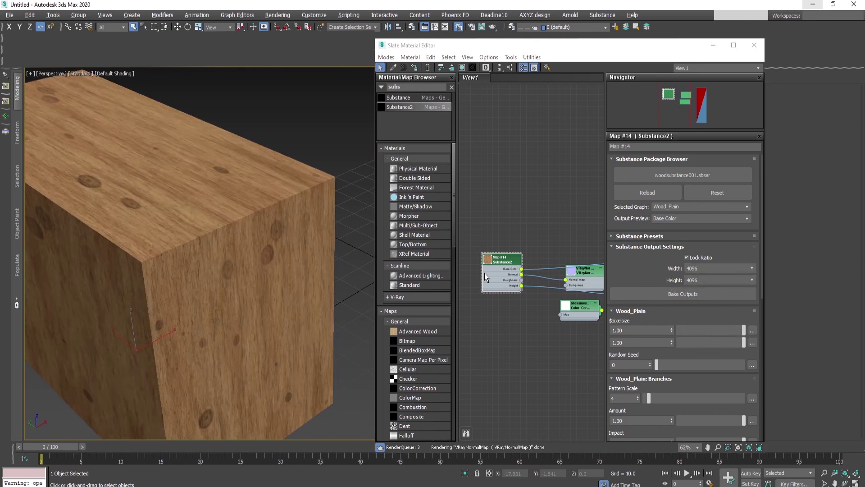
middle_click_drag(274, 285, 189, 169)
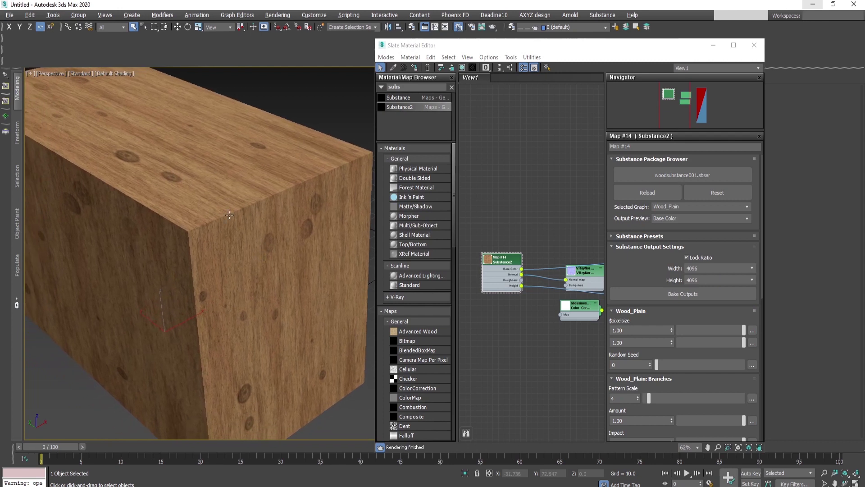
Step: Open Viewport Configuration's Display Performance settings, then close the dialog with OK
left_click(30, 74)
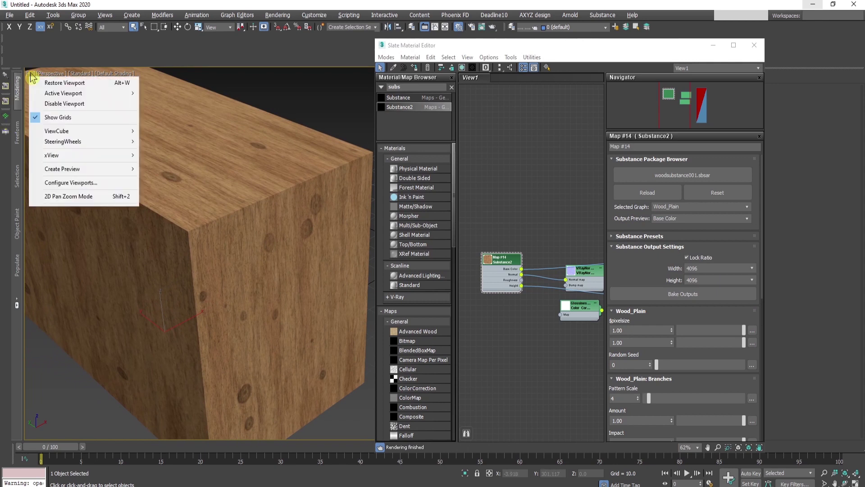
left_click(92, 183)
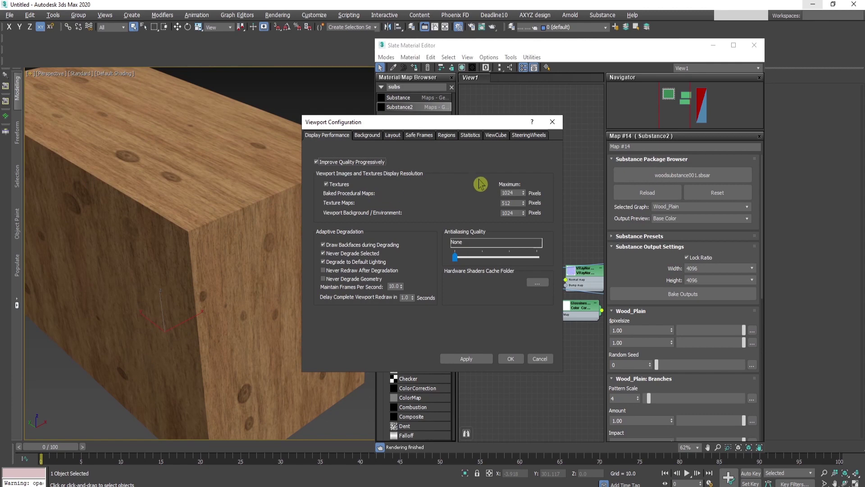
left_click(553, 122)
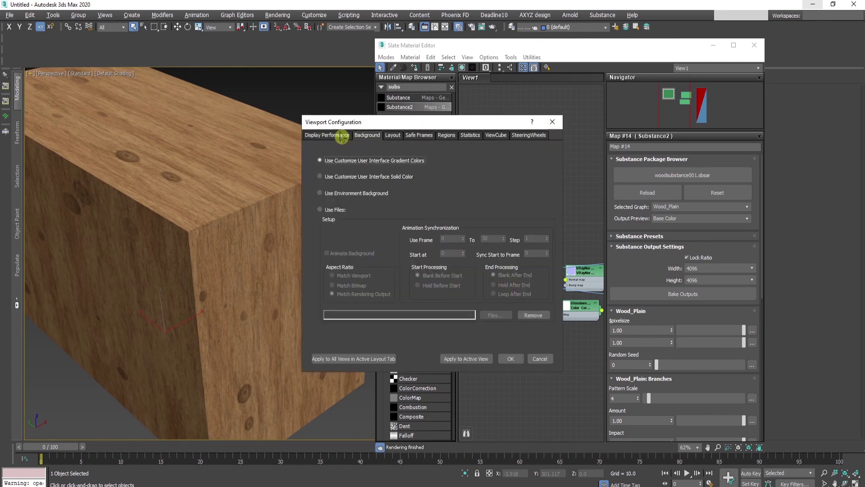
left_click(342, 135)
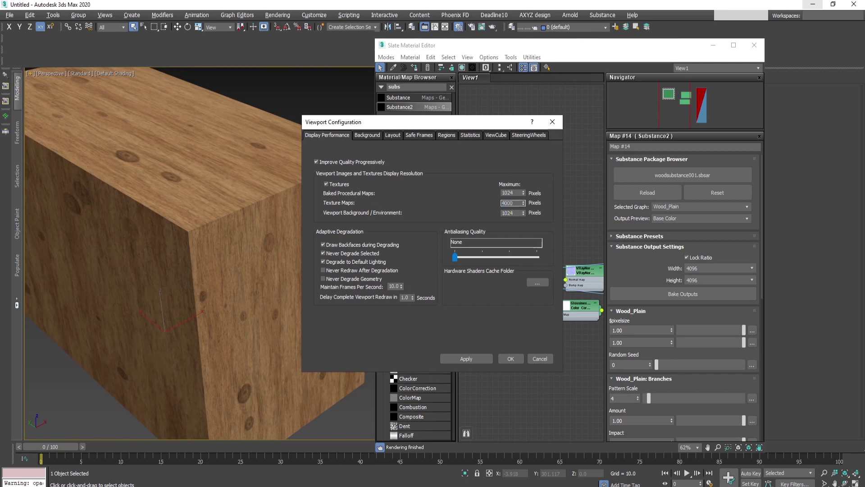
left_click(510, 358)
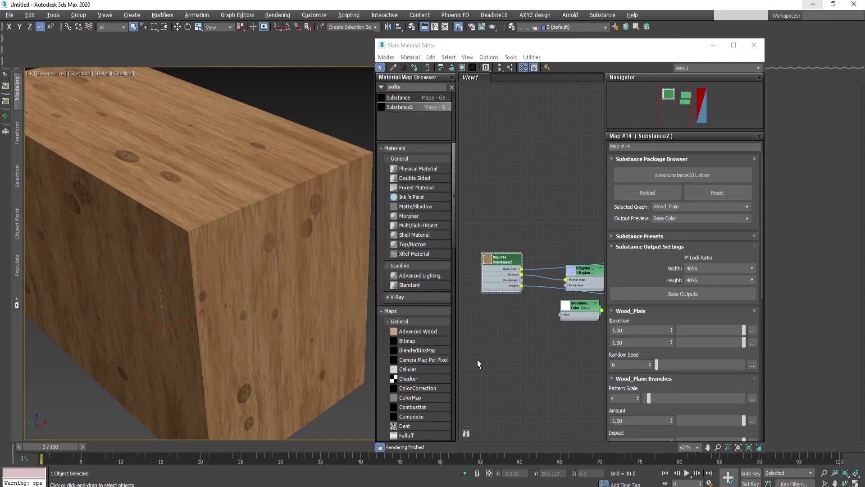
scroll(207, 262, "up", 5)
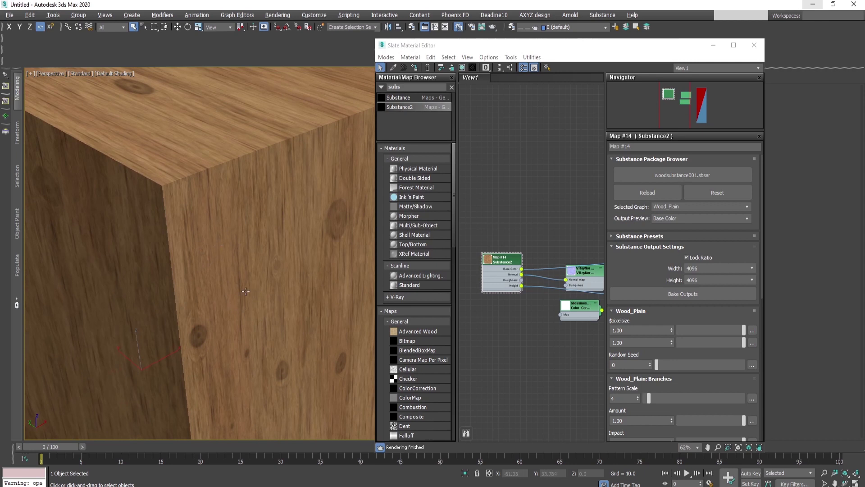
Step: Set the viewport Texture Maps resolution to 4000, apply it, and close Viewport Configuration
left_click(316, 135)
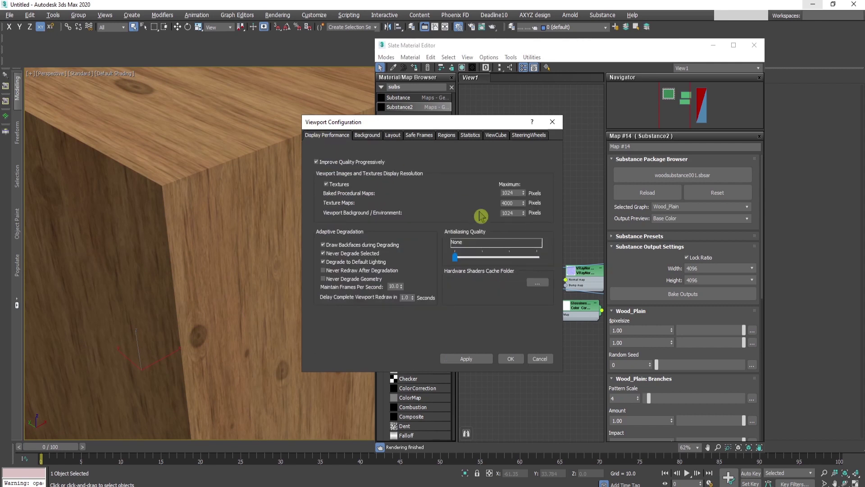
double_click(518, 202)
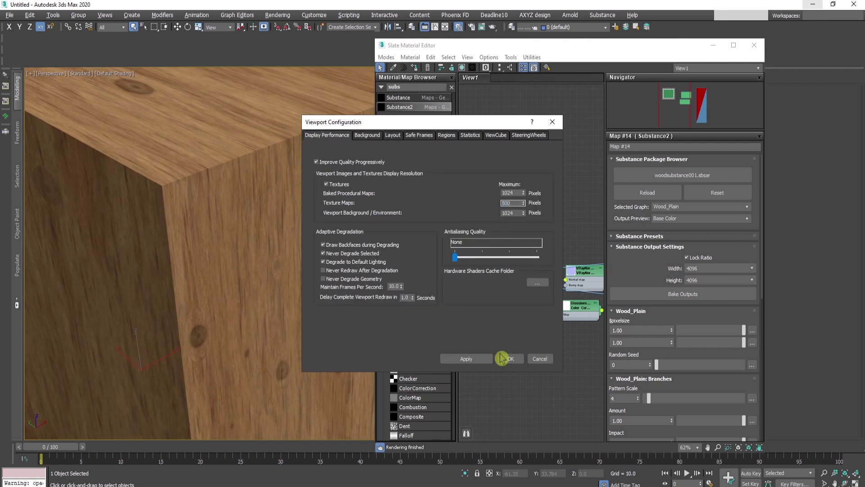
left_click(473, 359)
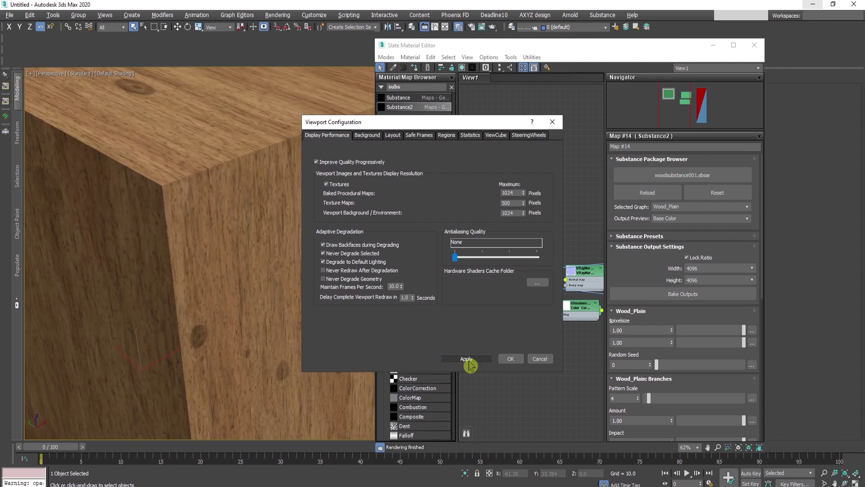
double_click(512, 203)
type("400")
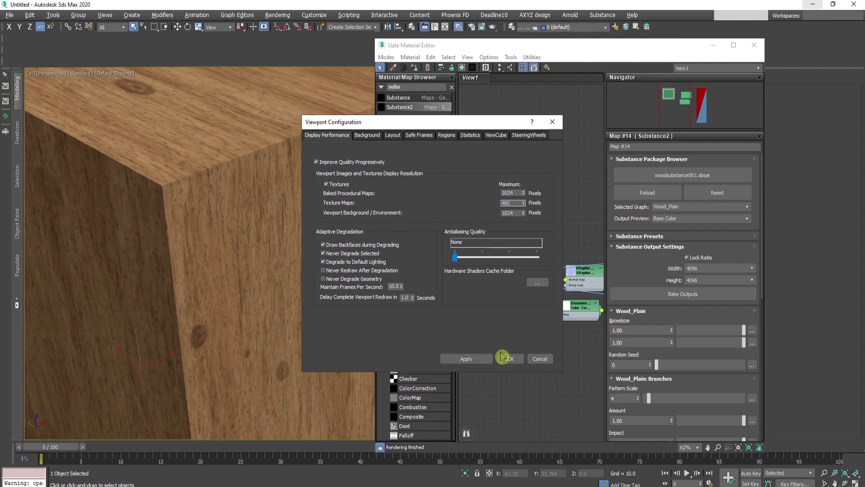
type("0")
left_click(476, 360)
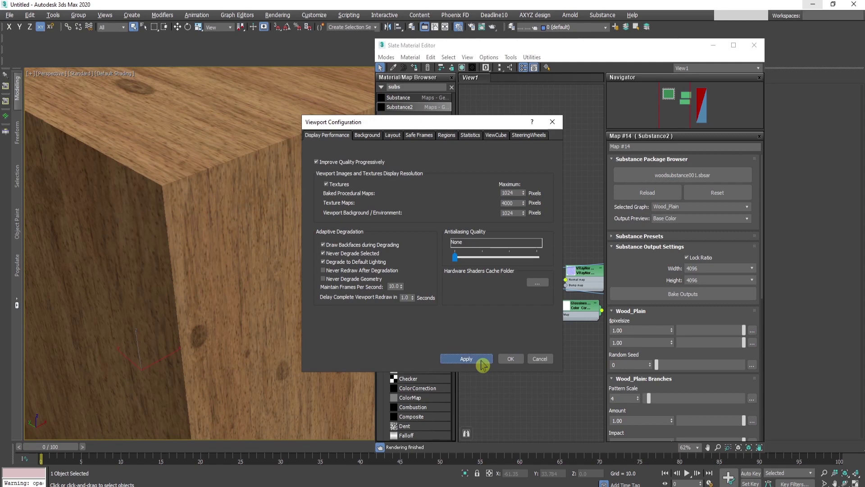
left_click(508, 360)
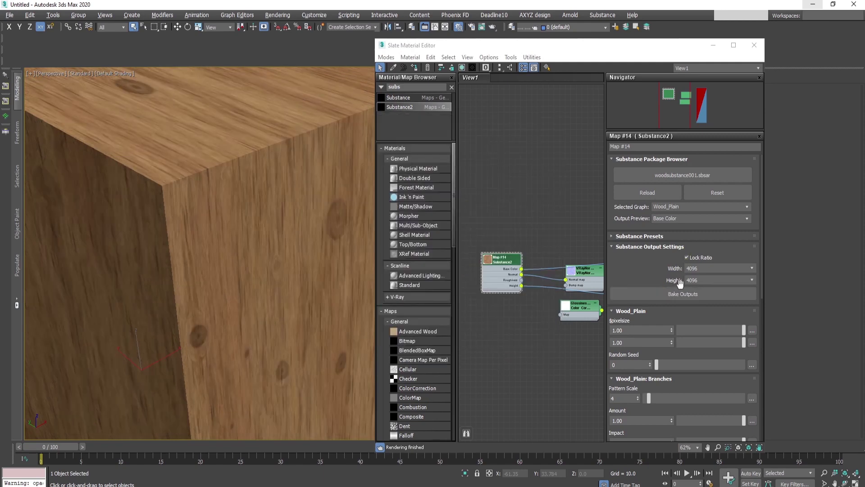
left_click(709, 268)
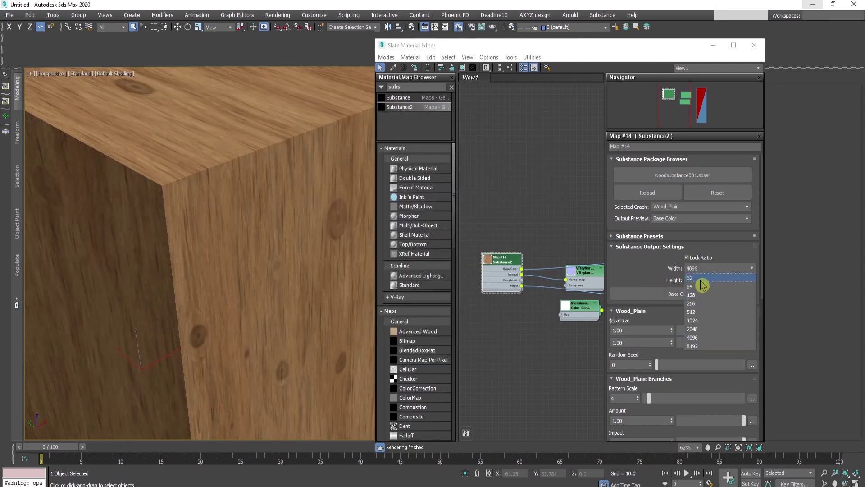
left_click(660, 265)
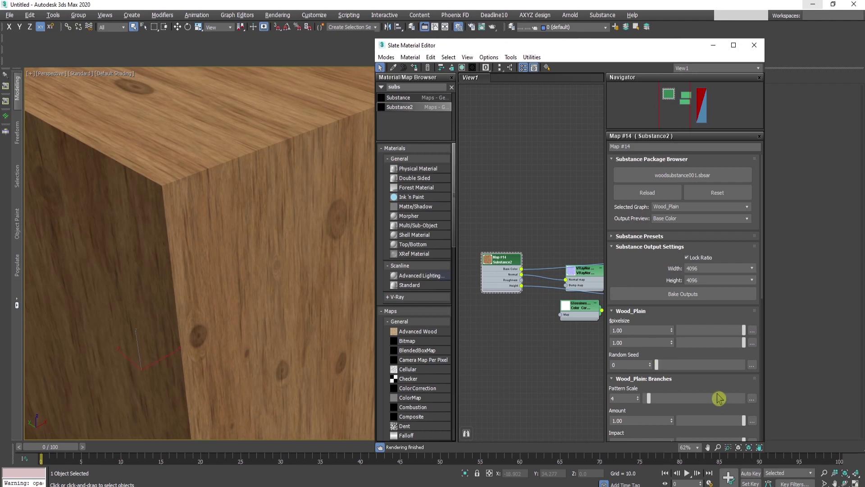
Step: Change the Wood_Plain Random Seed to 801133797 for a new knot layout on the box
left_click(657, 365)
left_click_drag(658, 369, 674, 367)
scroll(300, 287, "down", 5)
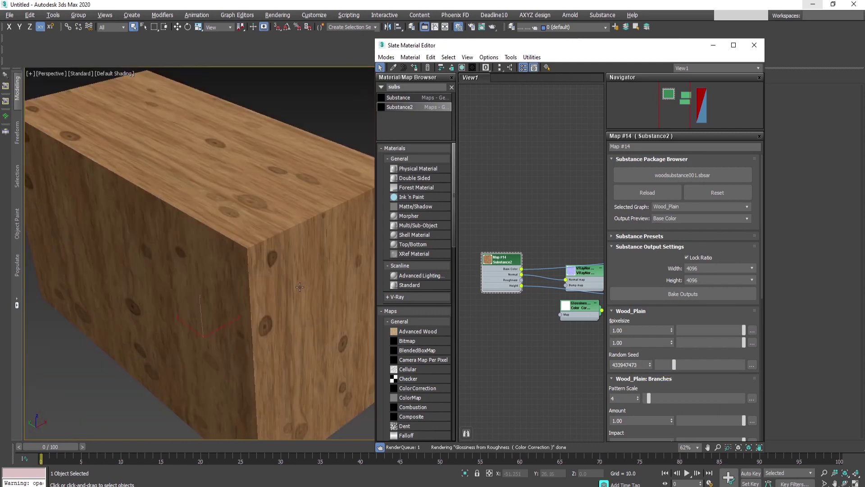
left_click_drag(676, 368, 691, 368)
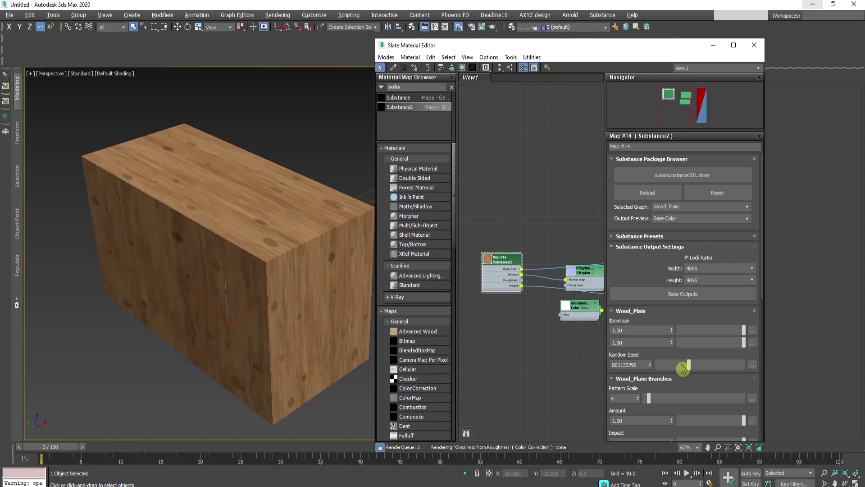
middle_click_drag(270, 202, 232, 216, "alt")
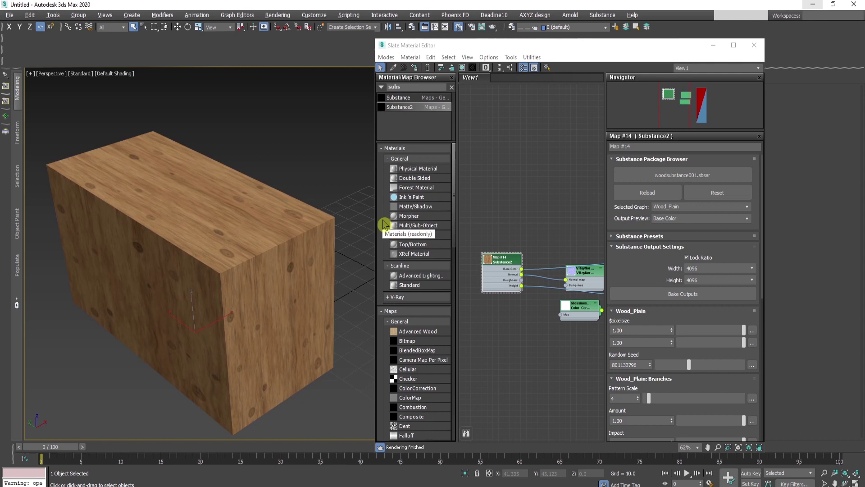
left_click(702, 365)
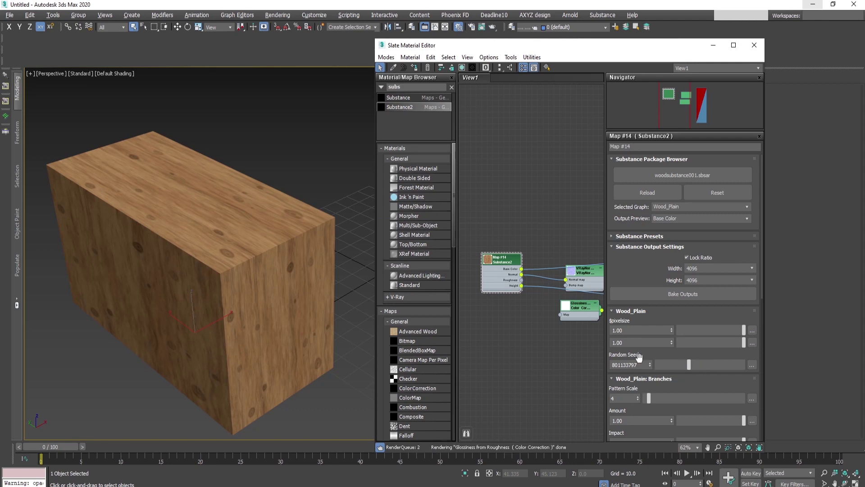
left_click(556, 232)
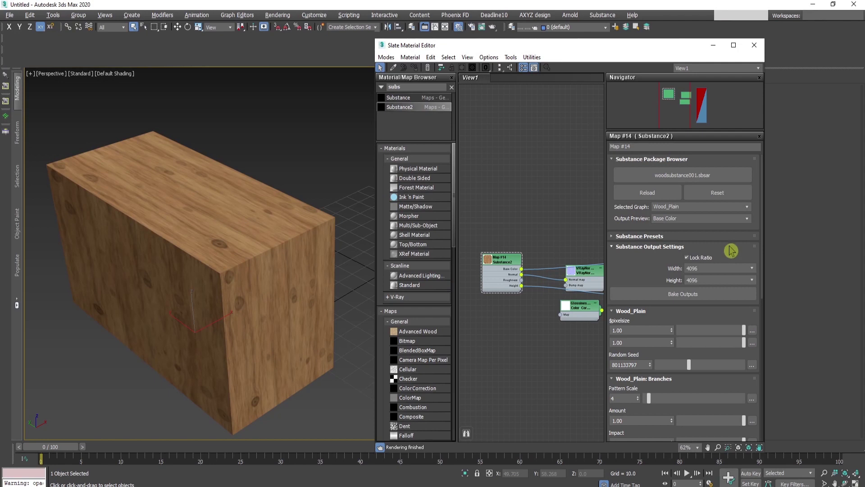
Step: Bake Map #14's Substance outputs as JPEG images into the sceneassets\images\wood folder
left_click(713, 297)
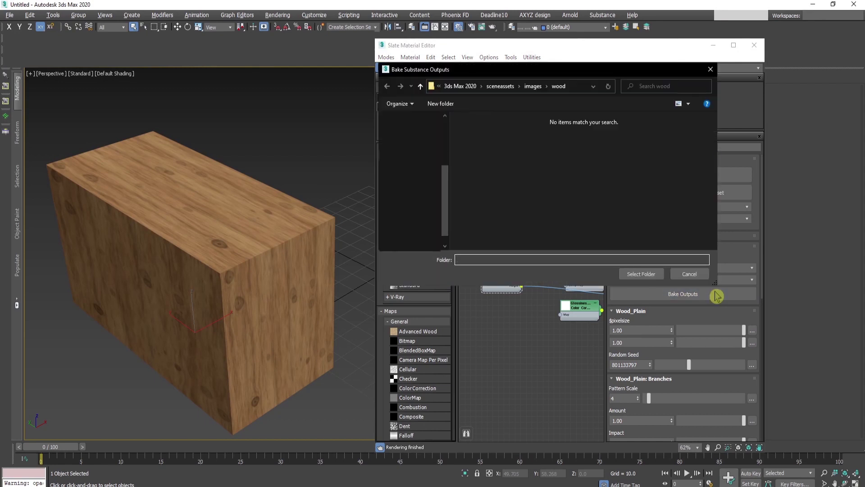
left_click(536, 88)
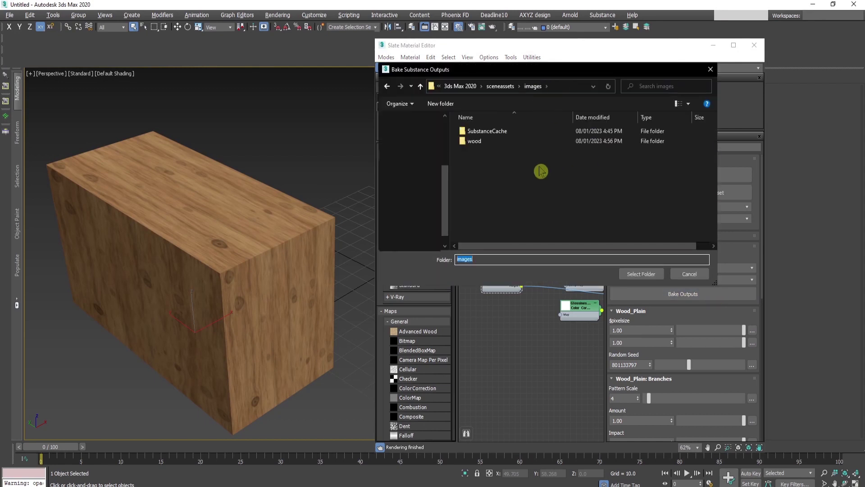
double_click(496, 142)
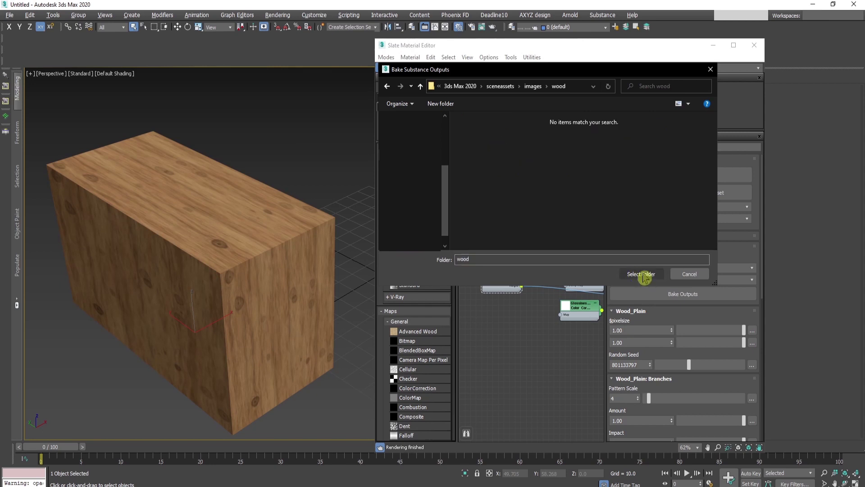
left_click(641, 274)
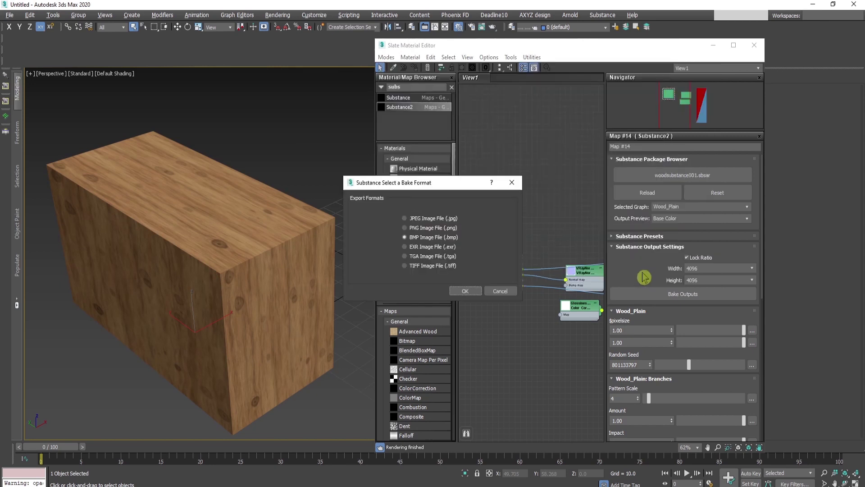
left_click(440, 219)
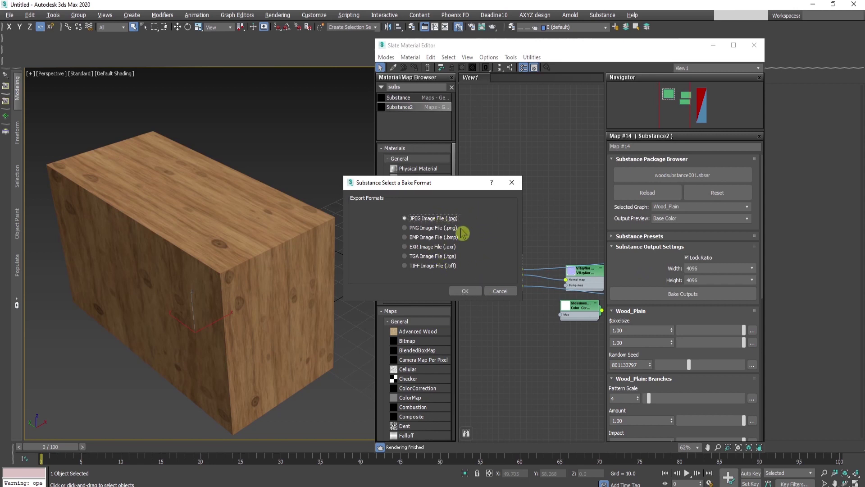
left_click(466, 291)
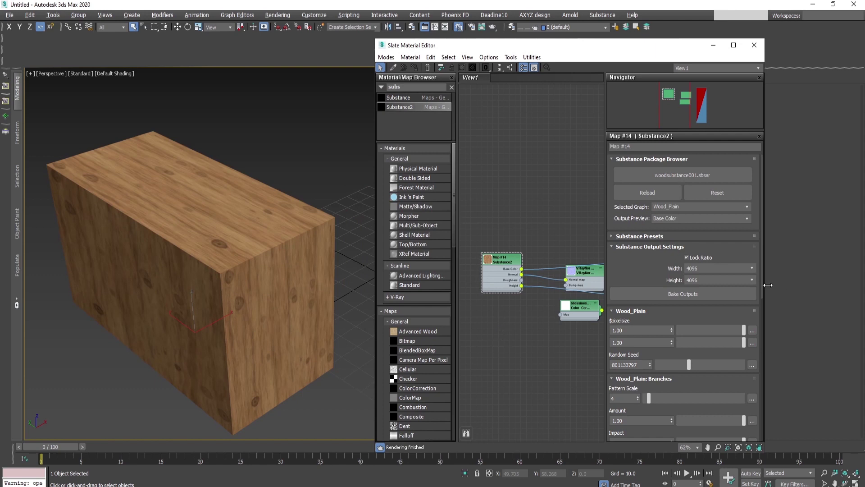
Step: Create a desktop shortcut to the wood folder and close the folder picker
left_click(746, 297)
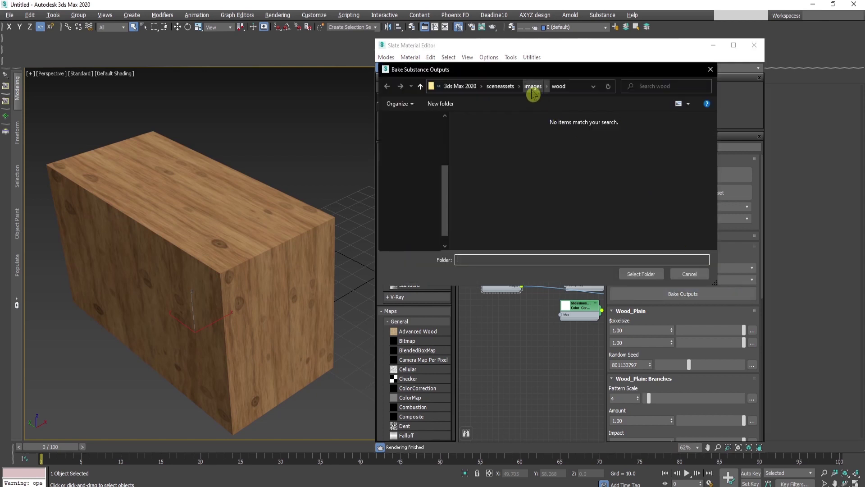
left_click(532, 90)
right_click(483, 141)
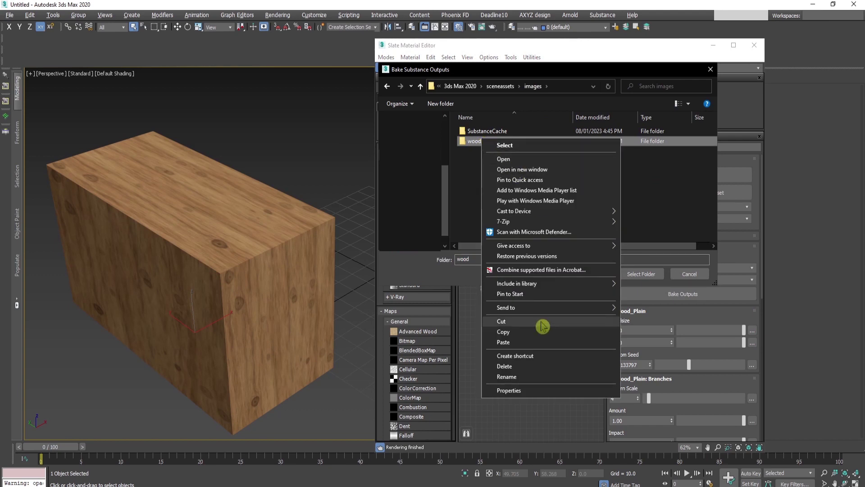
mouse_move(542, 315)
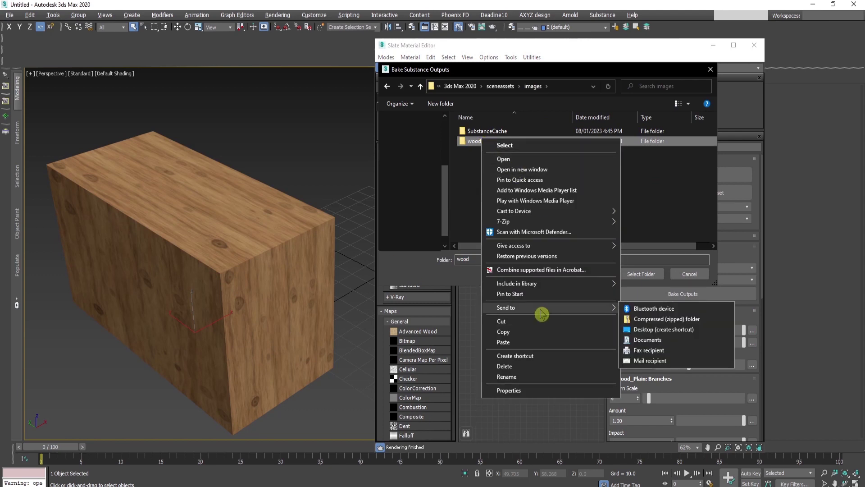
left_click(668, 329)
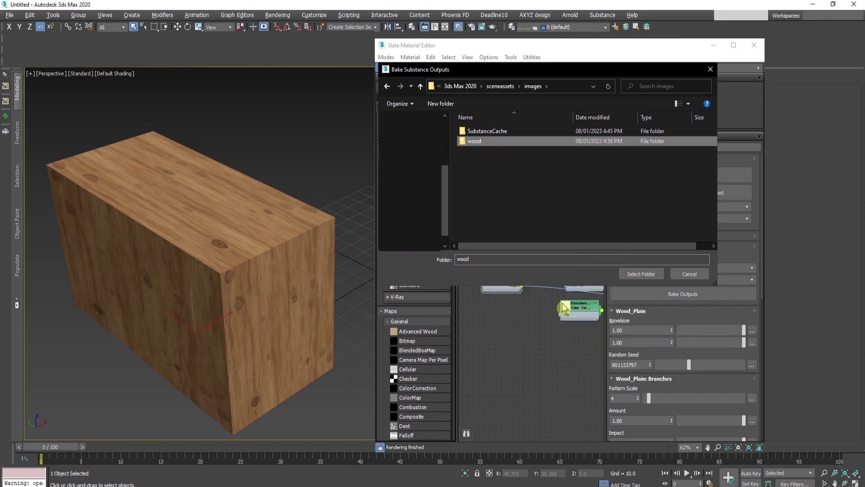
left_click(676, 275)
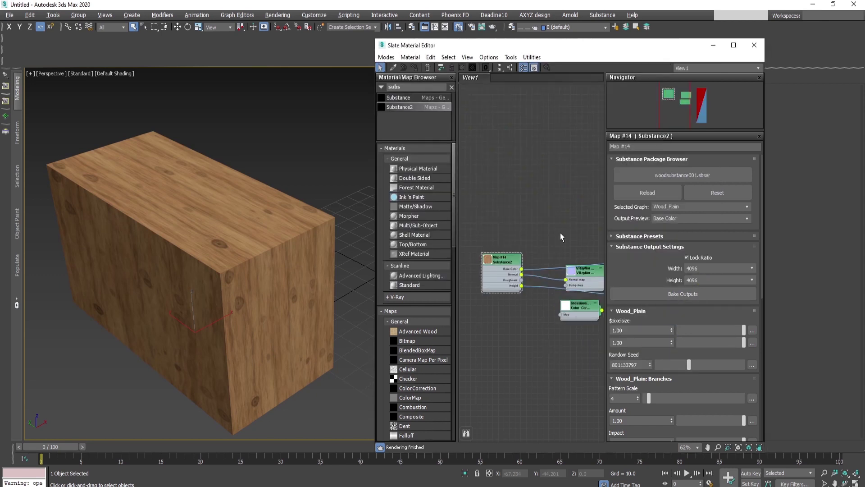
Step: Open the wood folder from its desktop shortcut, with the desktop sorted by date
mouse_move(239, 476)
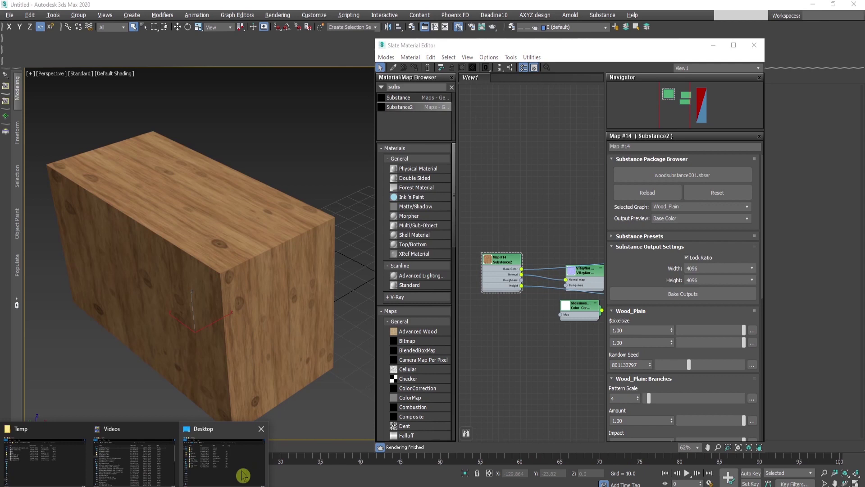
left_click(224, 444)
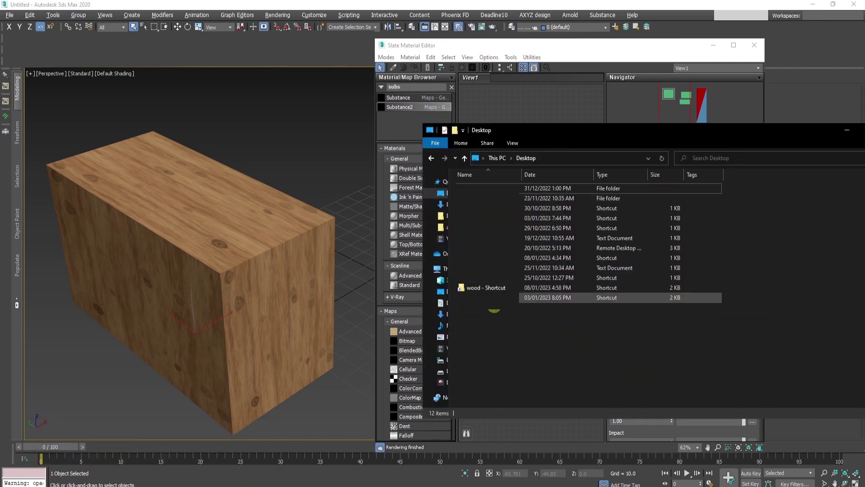
left_click(556, 175)
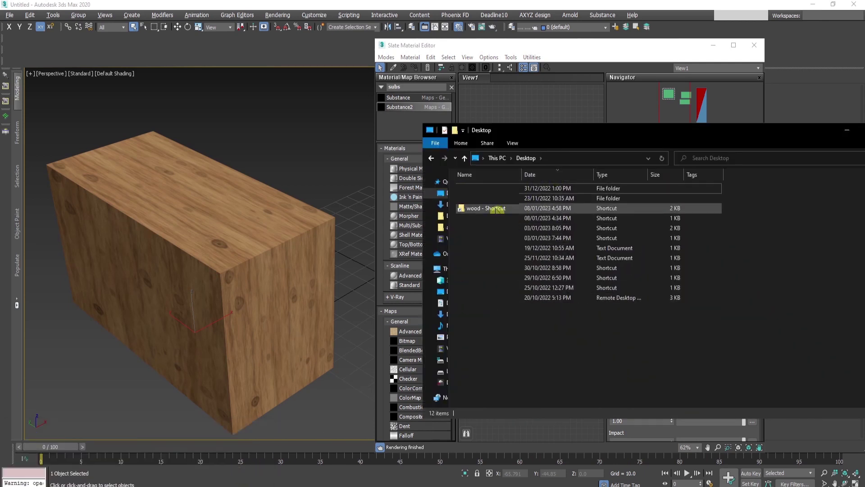
double_click(493, 209)
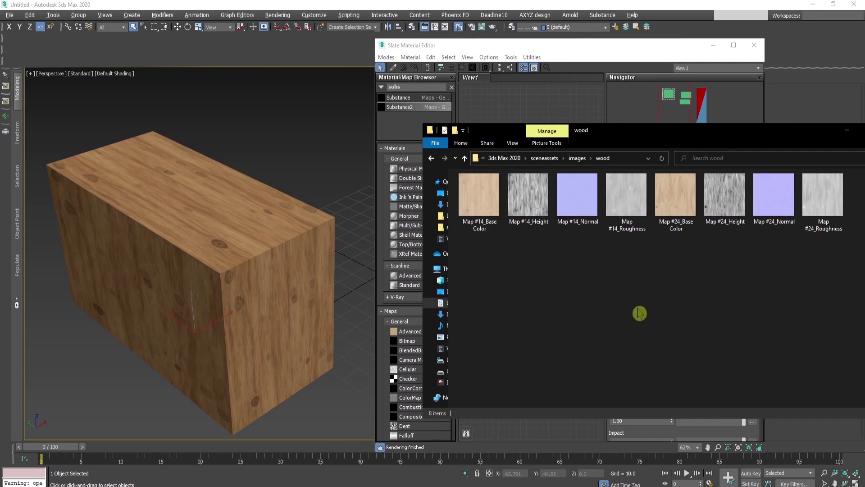
Step: Select the baked Map #24 texture images, then go back to 3ds Max
left_click_drag(676, 132, 495, 135)
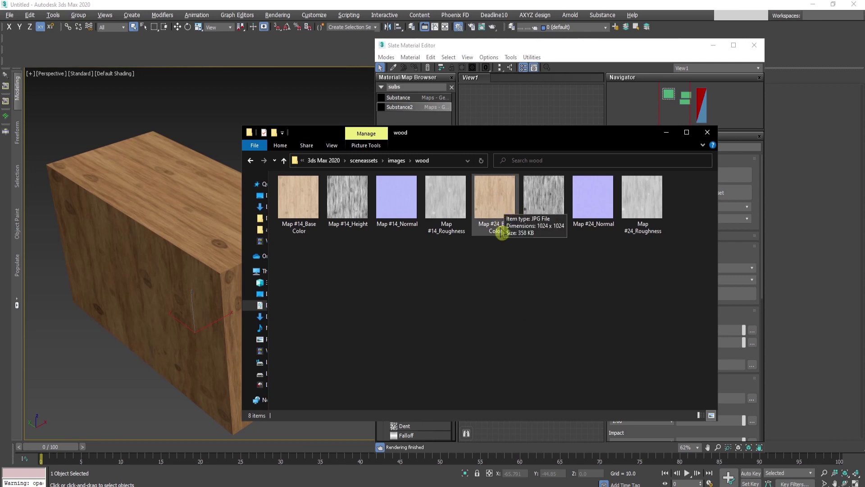
left_click(496, 207)
left_click(591, 199, "shift")
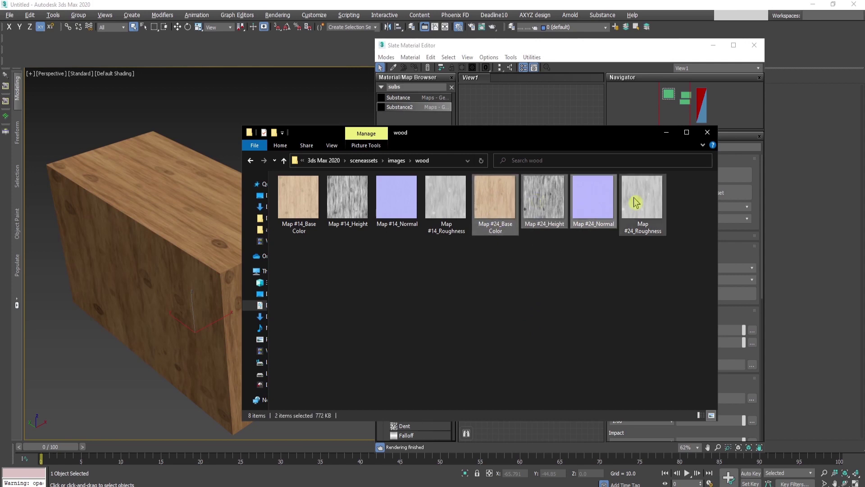
left_click(559, 115)
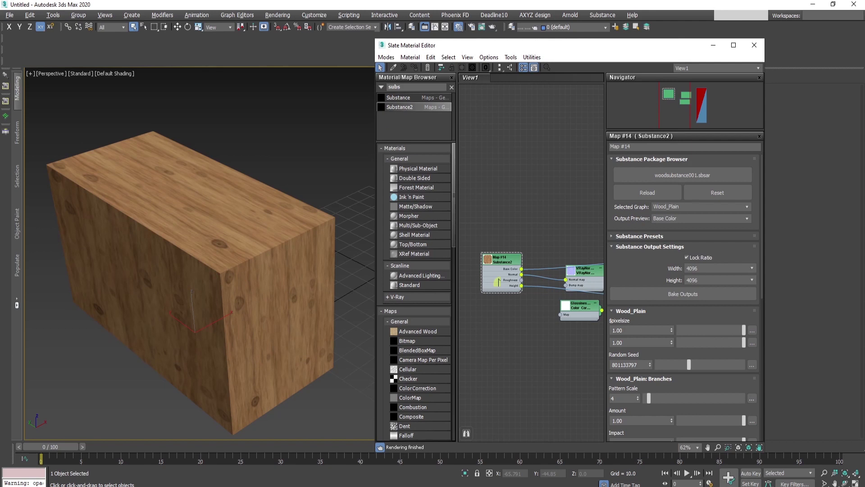
Step: Reset the Map #14 substance to its 512 × 512 defaults, then deselect the node
scroll(498, 281, "up", 5)
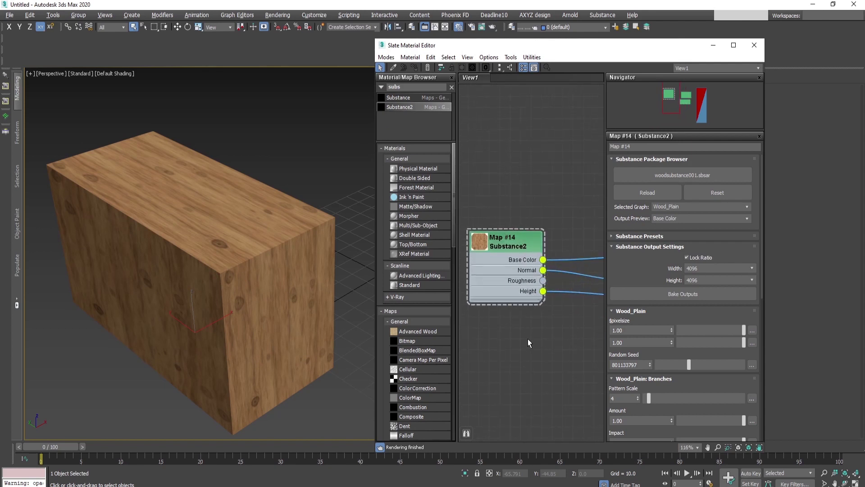
scroll(527, 339, "down", 4)
middle_click_drag(560, 380, 540, 336)
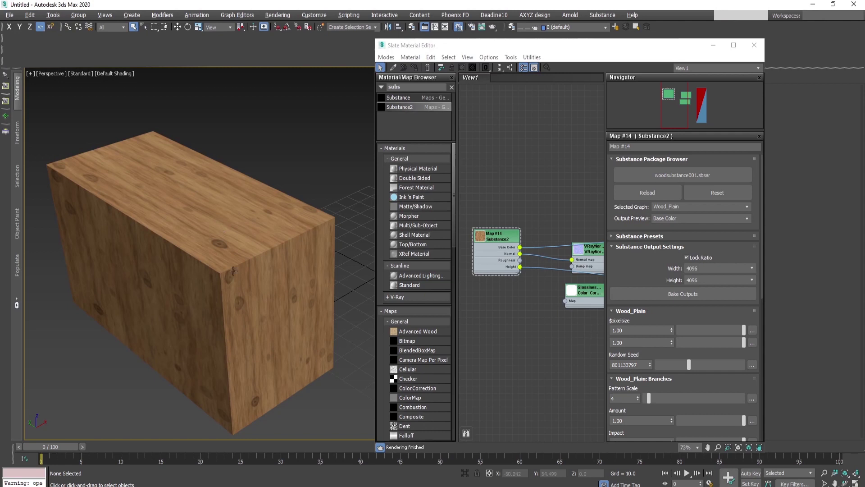
scroll(534, 272, "down", 3)
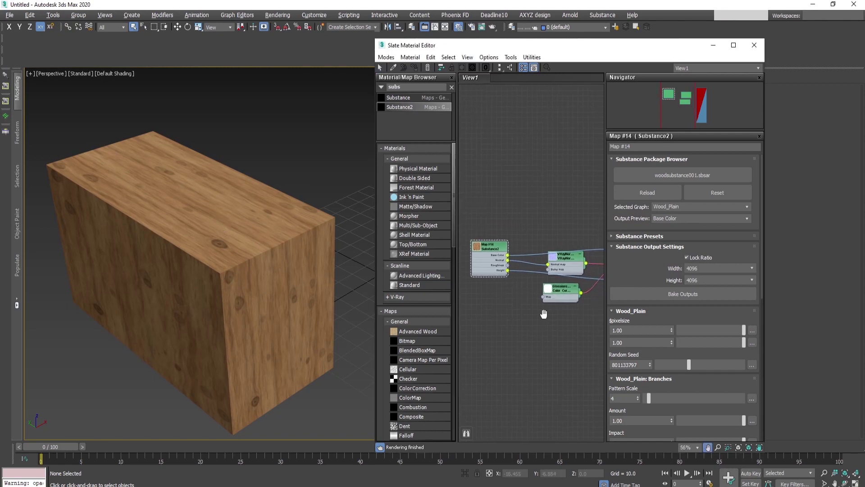
left_click(720, 193)
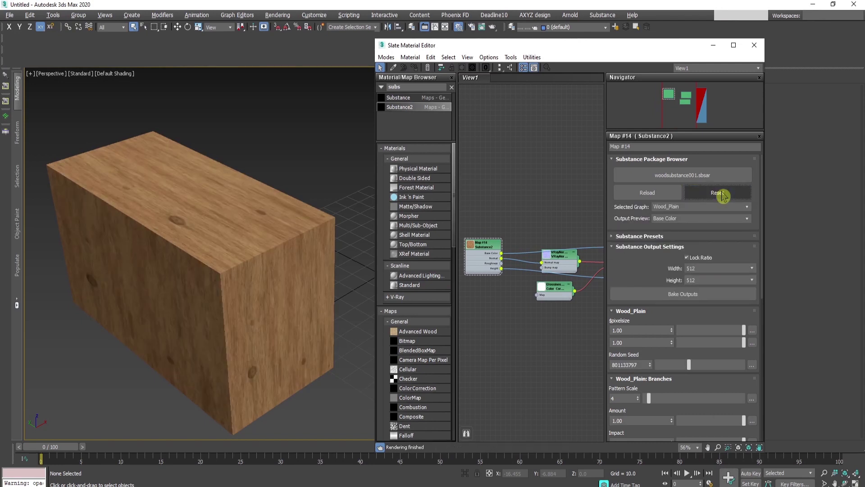
left_click(475, 188)
middle_click_drag(475, 187, 493, 278)
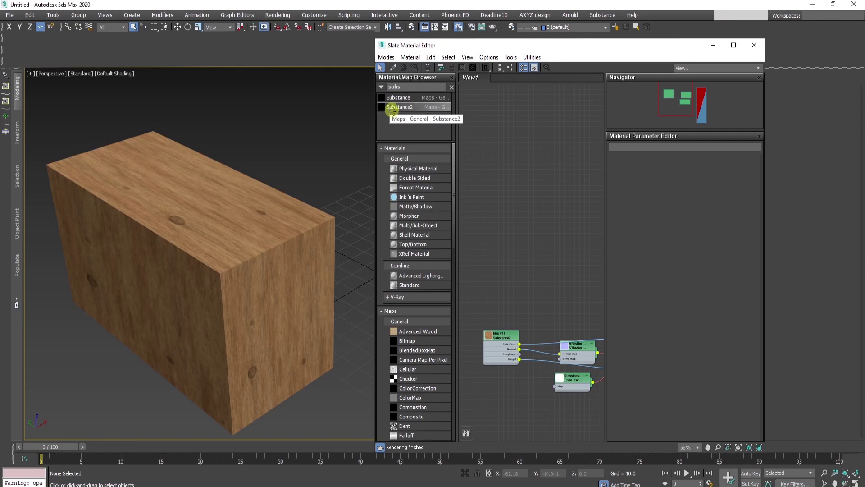
Step: Add a Substance2 map, Map #23, and load smooth_wood.sbsar into it
left_click_drag(392, 109, 514, 152)
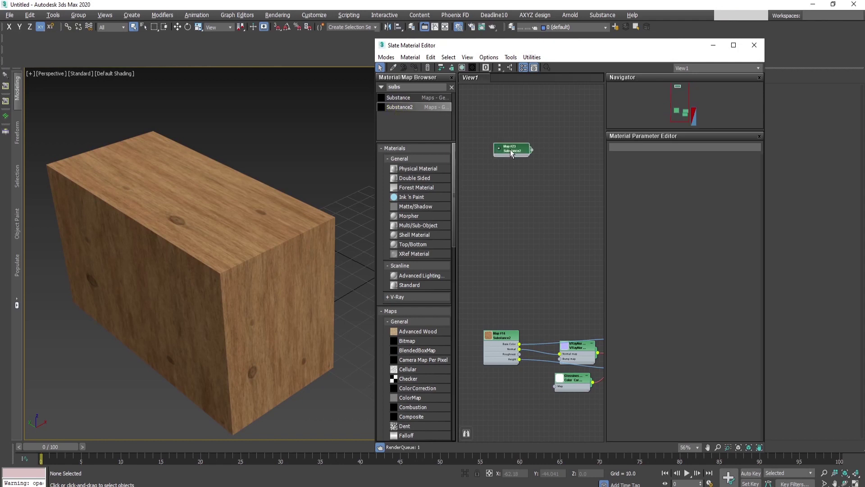
double_click(510, 149)
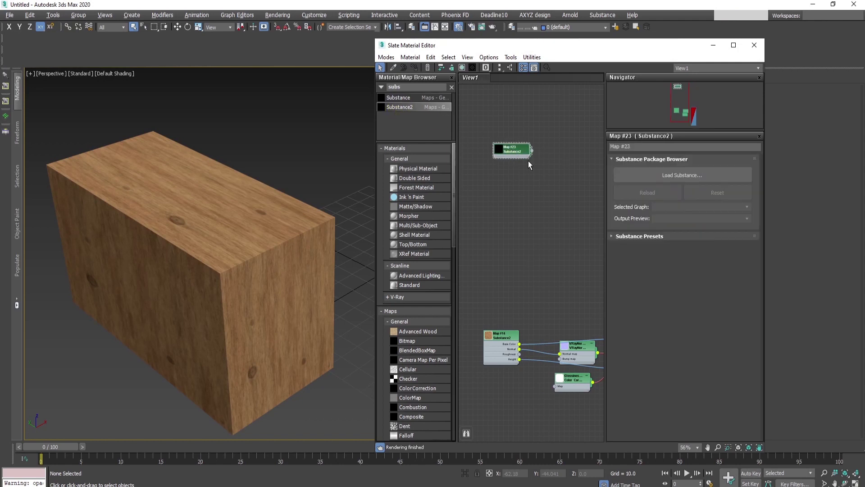
left_click(713, 178)
left_click(84, 91)
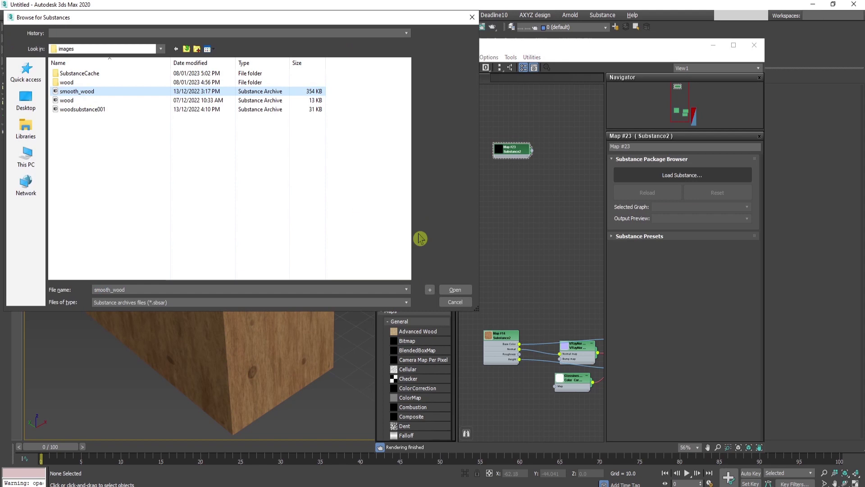
left_click(456, 291)
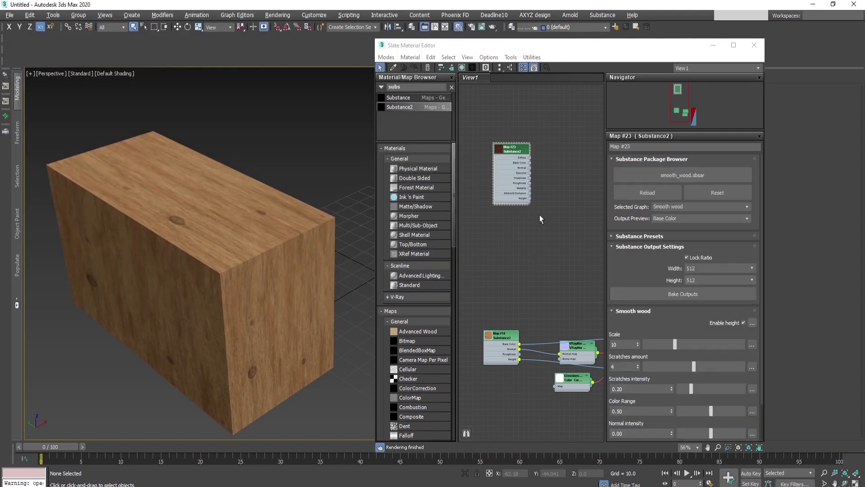
Step: Maximize the material editor, frame Map #23, and bring up the Substance menu
left_click(733, 47)
middle_click_drag(182, 116, 434, 226)
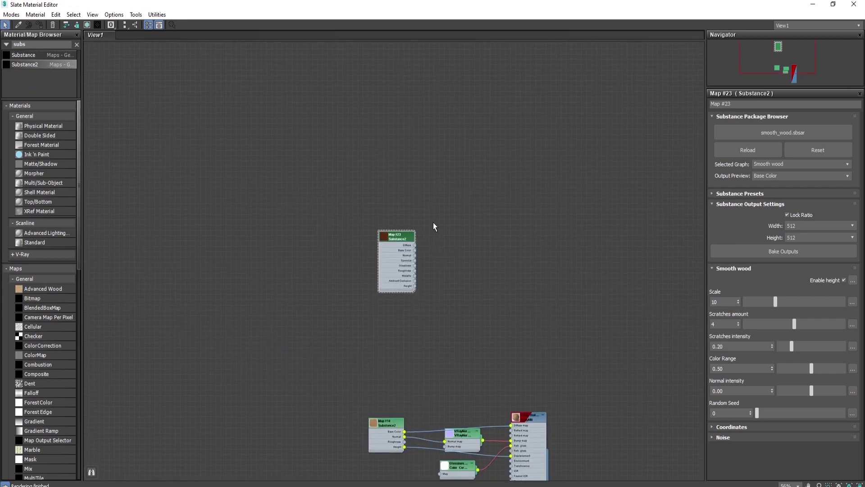
scroll(434, 227, "up", 5)
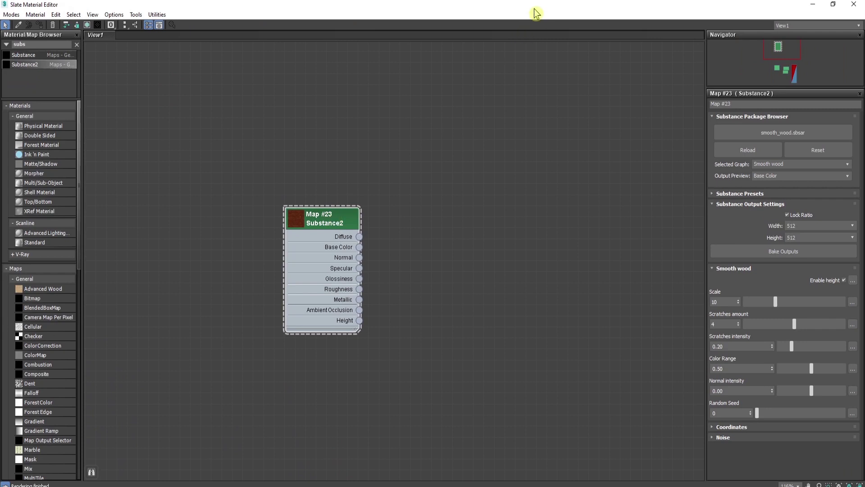
left_click_drag(515, 34, 537, 54)
scroll(416, 211, "down", 5)
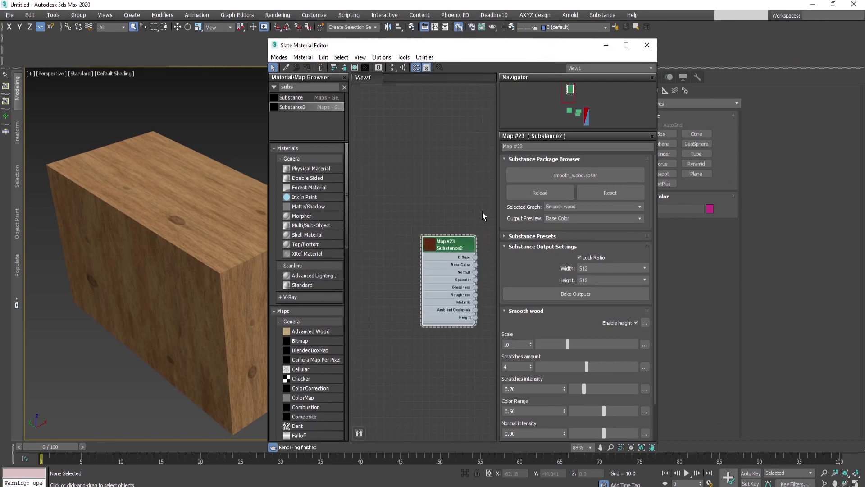
scroll(483, 213, "up", 1)
left_click(602, 15)
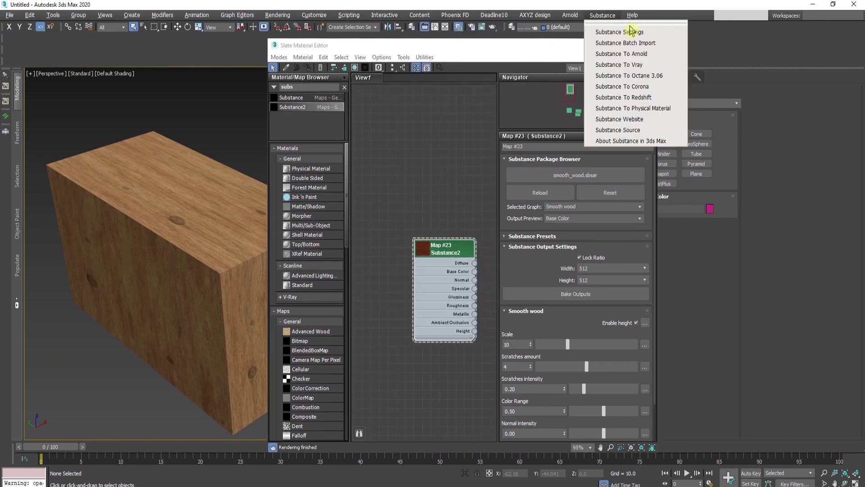
Step: Convert Map #23 into a V-Ray material network with Substance To Vray
left_click(640, 65)
left_click(627, 45)
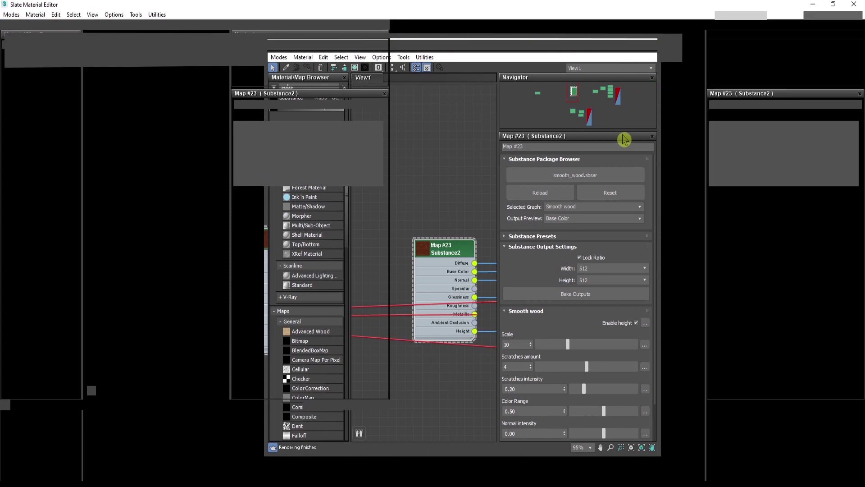
scroll(449, 327, "down", 6)
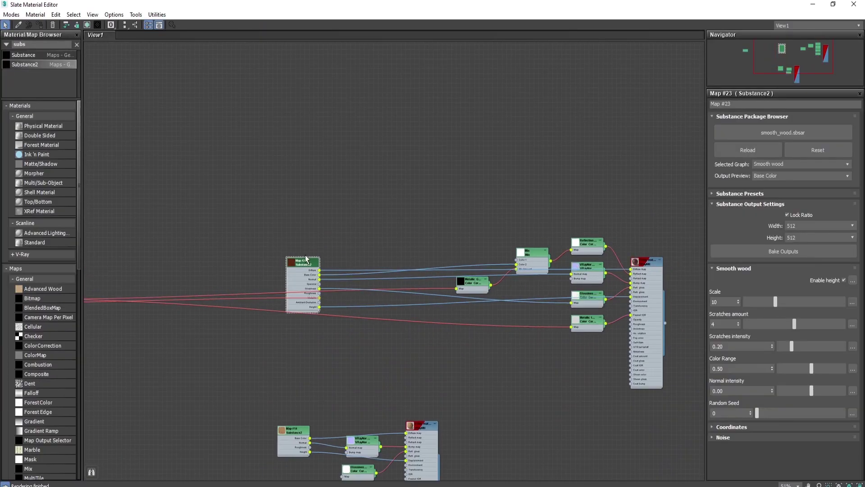
left_click_drag(306, 259, 310, 190)
middle_click_drag(399, 343, 439, 344)
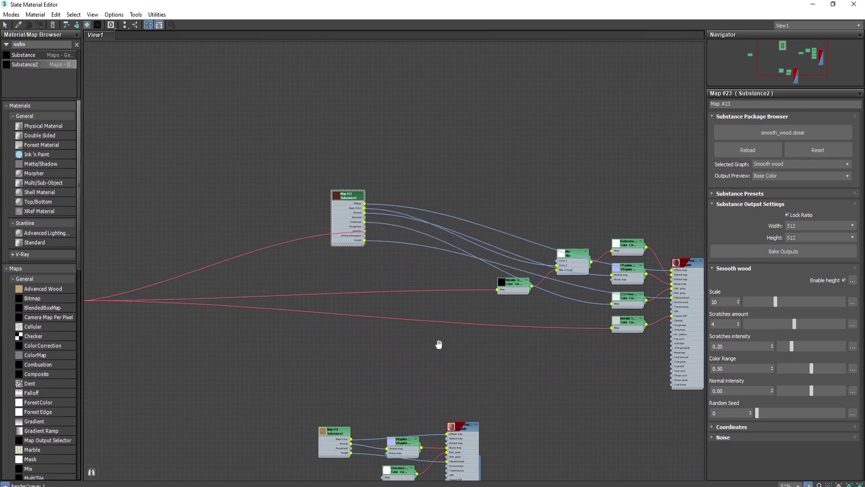
scroll(396, 311, "down", 2)
Step: Rearrange the generated nodes, moving the Metallic output node into the network
left_click_drag(290, 294, 585, 269)
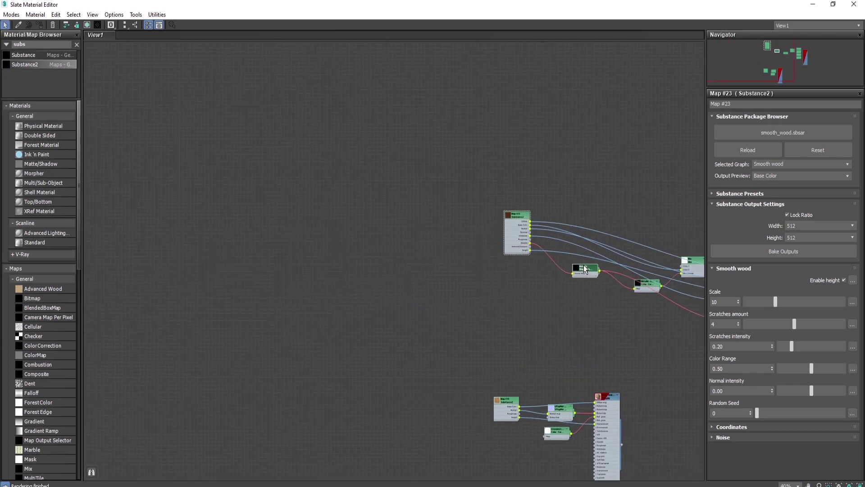
middle_click_drag(585, 269, 458, 381)
scroll(537, 390, "up", 3)
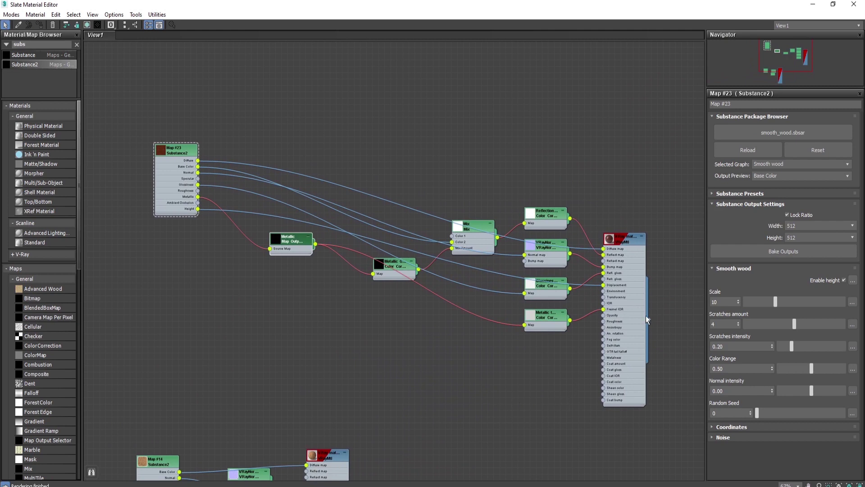
scroll(646, 315, "up", 3)
scroll(649, 309, "down", 3)
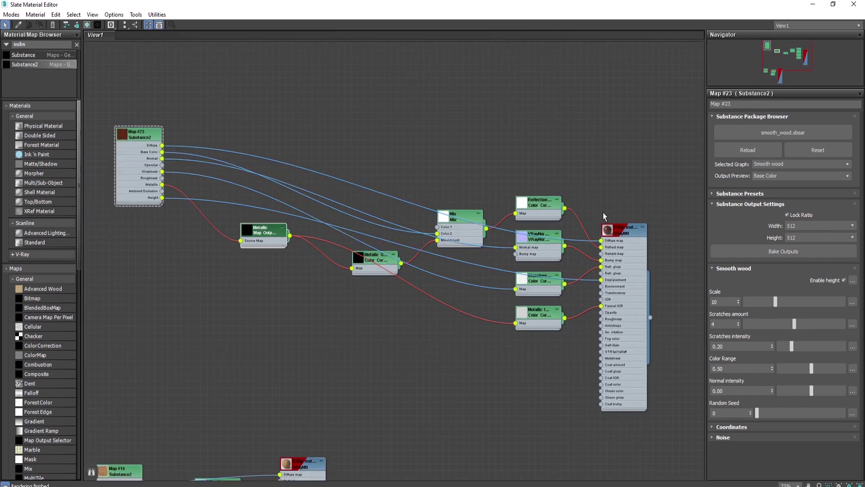
middle_click_drag(275, 234, 345, 284)
scroll(333, 277, "up", 2)
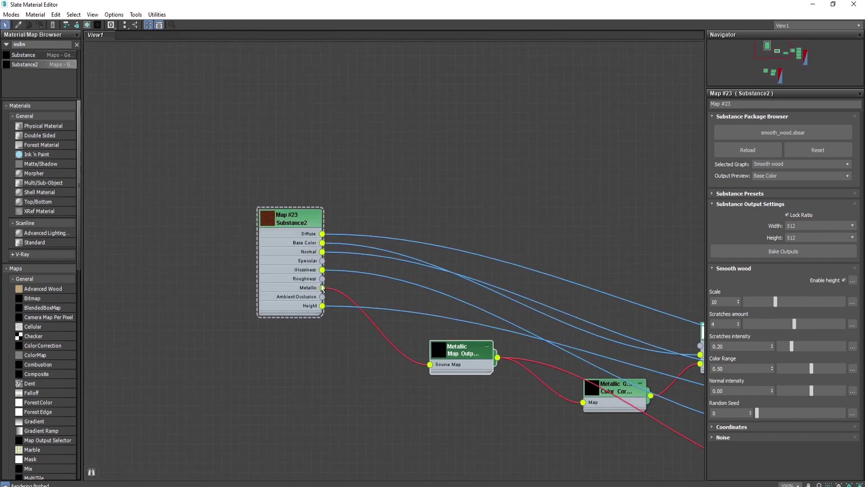
scroll(285, 291, "down", 2)
scroll(285, 291, "up", 1)
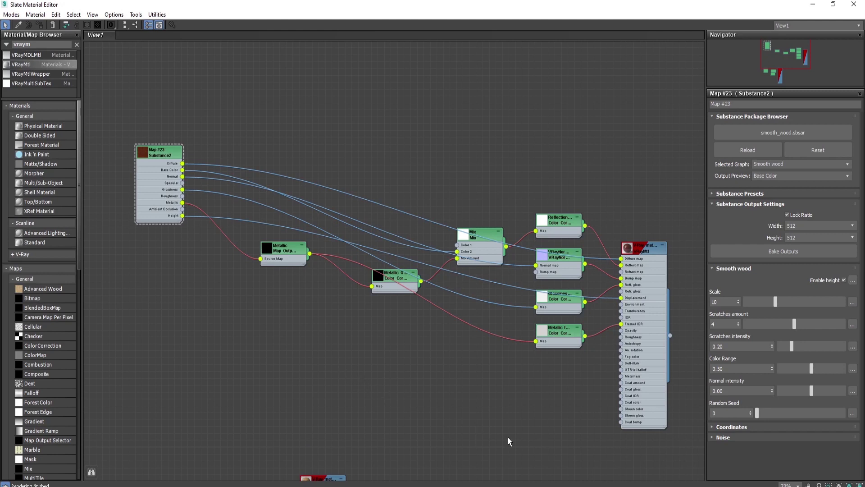
Step: Clone the Map #23 Substance node as Map #26 above it
middle_click_drag(265, 209, 402, 411)
scroll(402, 411, "up", 4)
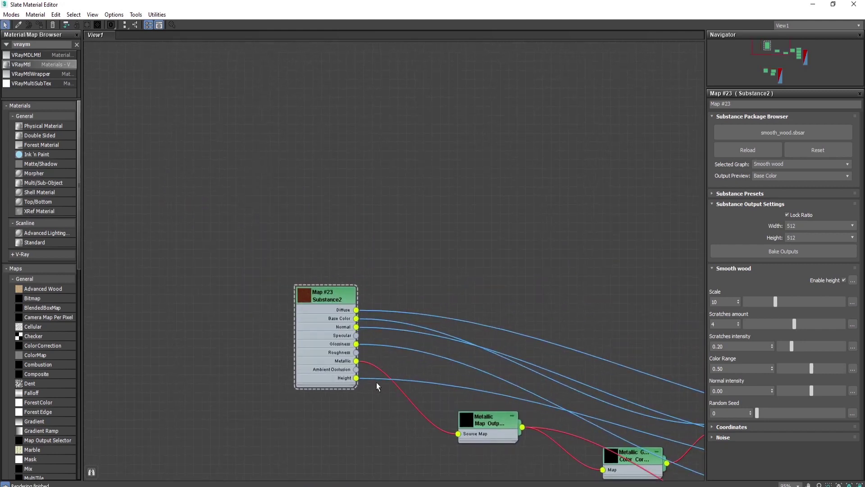
left_click(321, 278)
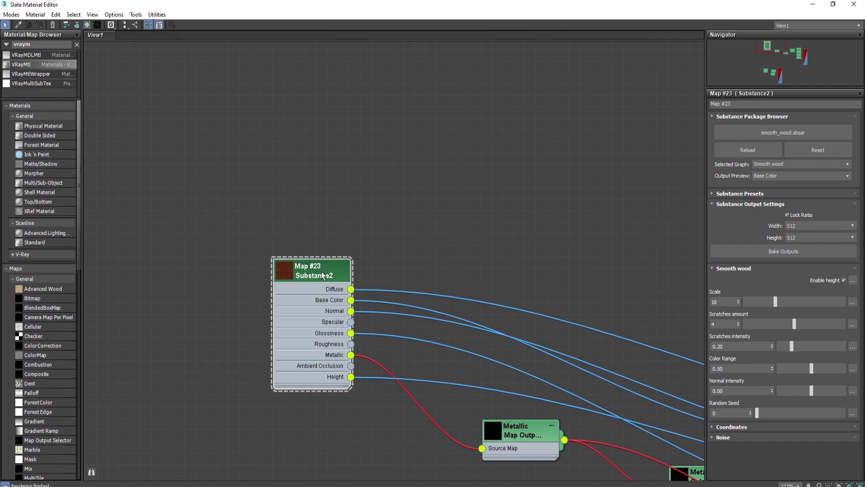
left_click_drag(322, 277, 313, 71, "shift")
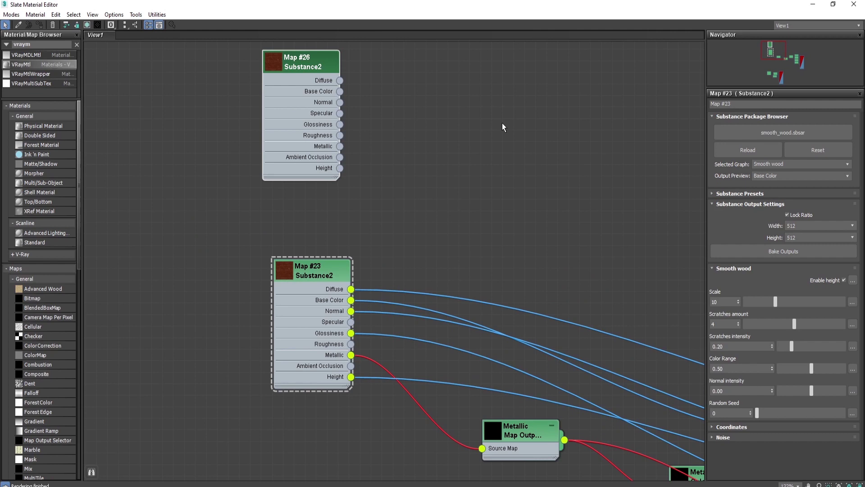
middle_click_drag(503, 128, 501, 282)
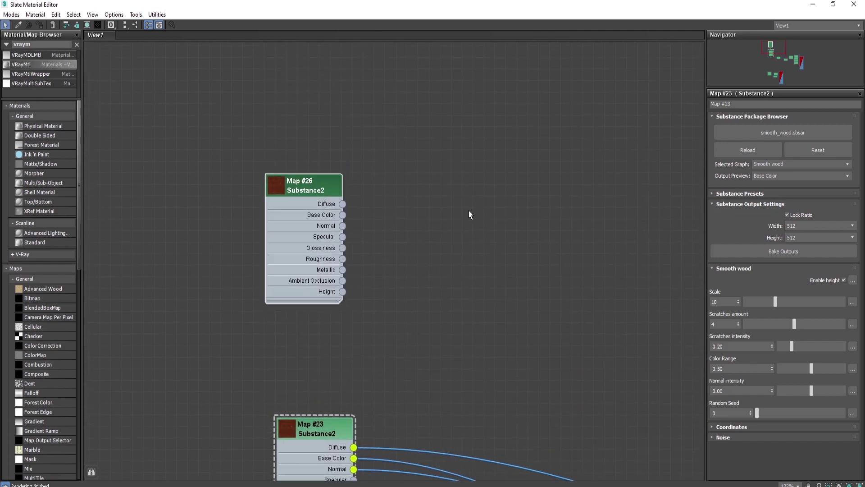
Step: Add a VRayMtl beside Map #26 and wire its Diffuse output into the diffuse map
left_click(39, 44)
left_click_drag(29, 68, 489, 71)
middle_click_drag(352, 215, 302, 222)
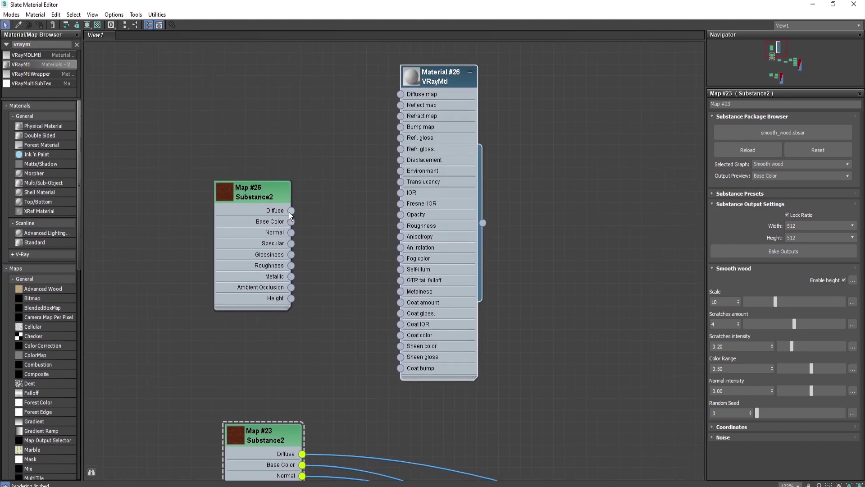
left_click_drag(291, 210, 401, 94)
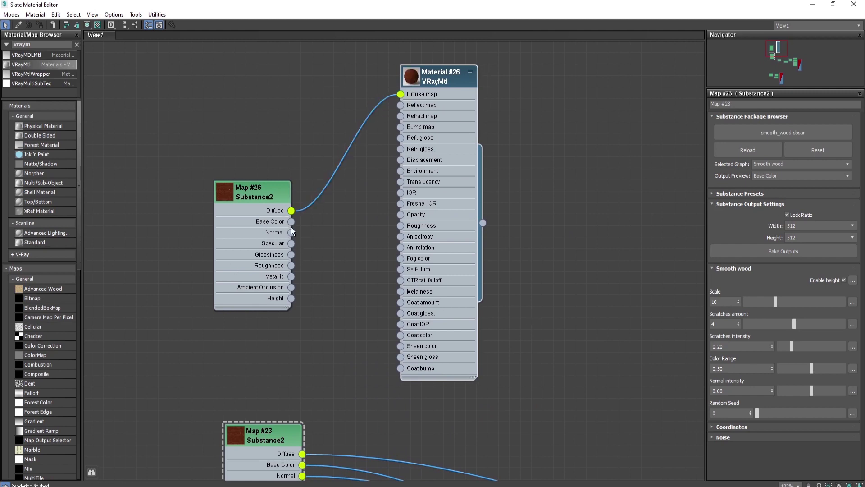
Step: Create a VRayNormalMap, Map #27, fed by Map #26's Normal output
left_click_drag(291, 232, 331, 217)
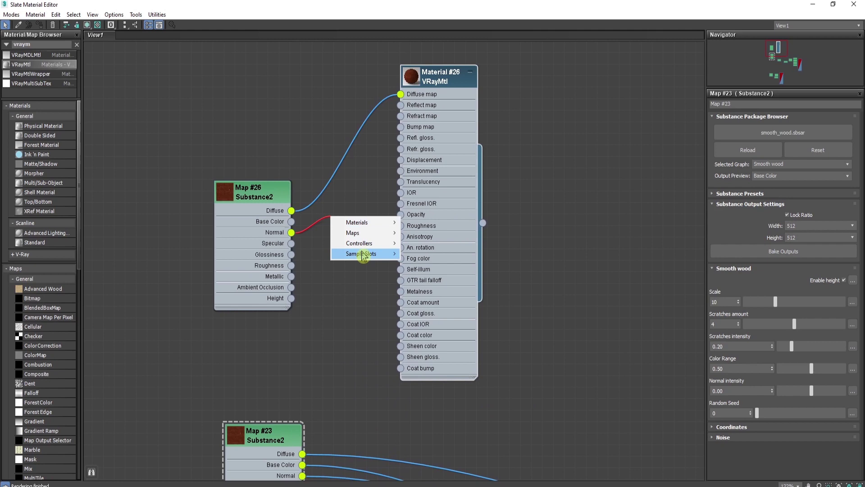
mouse_move(364, 236)
mouse_move(440, 276)
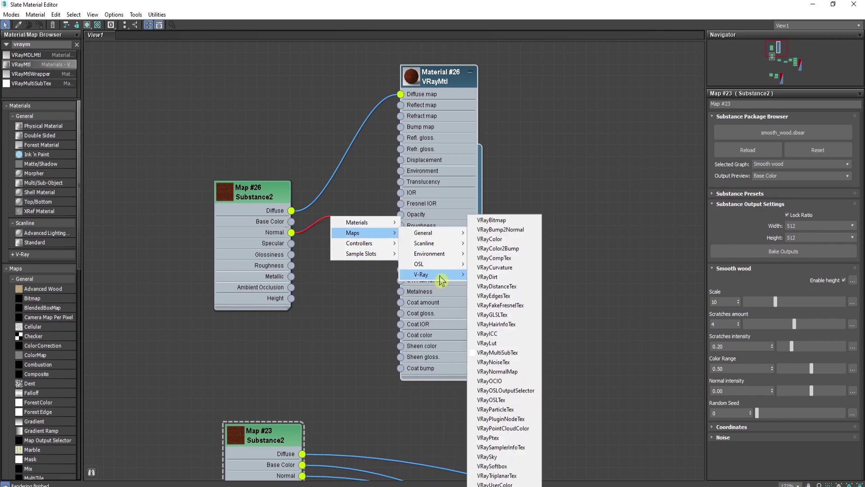
left_click(495, 371)
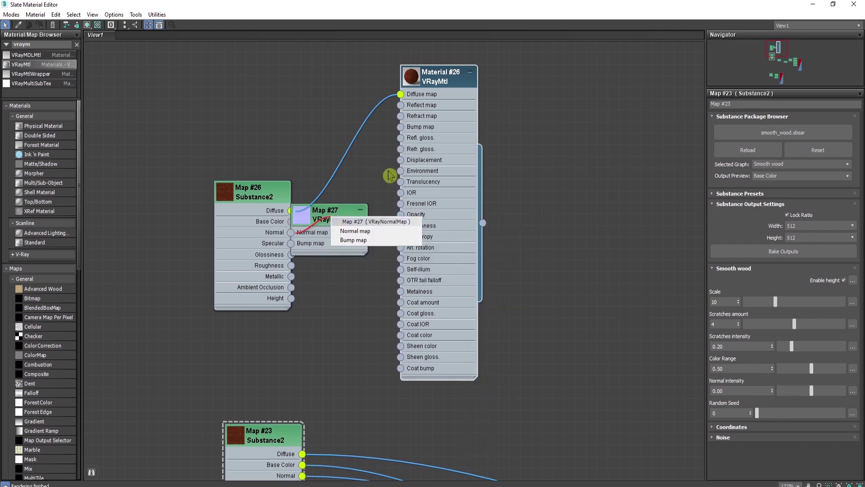
left_click_drag(253, 198, 131, 172)
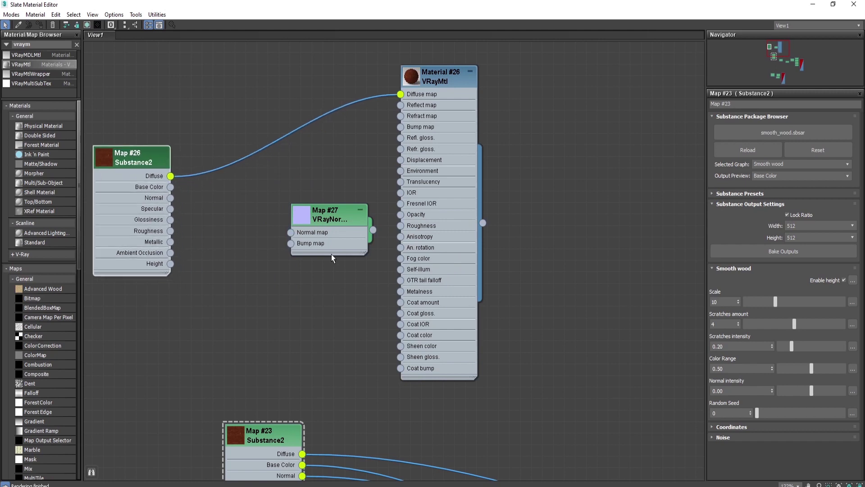
left_click_drag(351, 221, 304, 199)
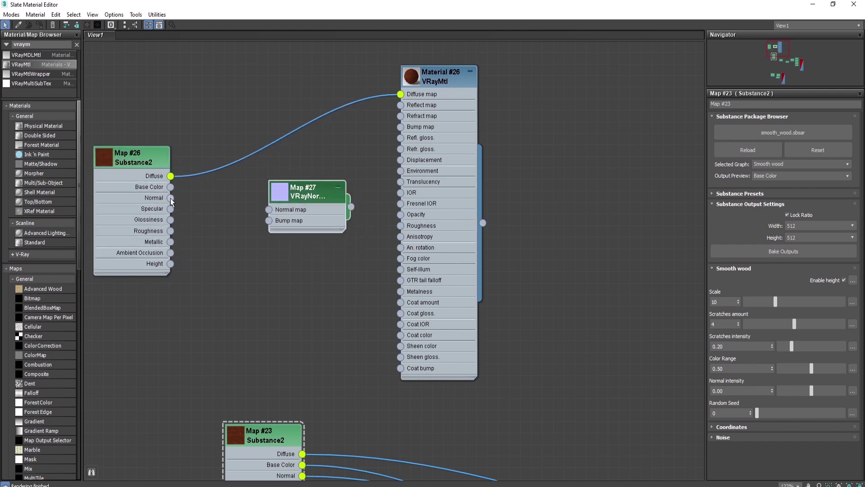
left_click_drag(171, 197, 268, 210)
Step: Connect the VRayNormalMap into Material #26's Bump map and show its parameters
left_click_drag(339, 206, 401, 126)
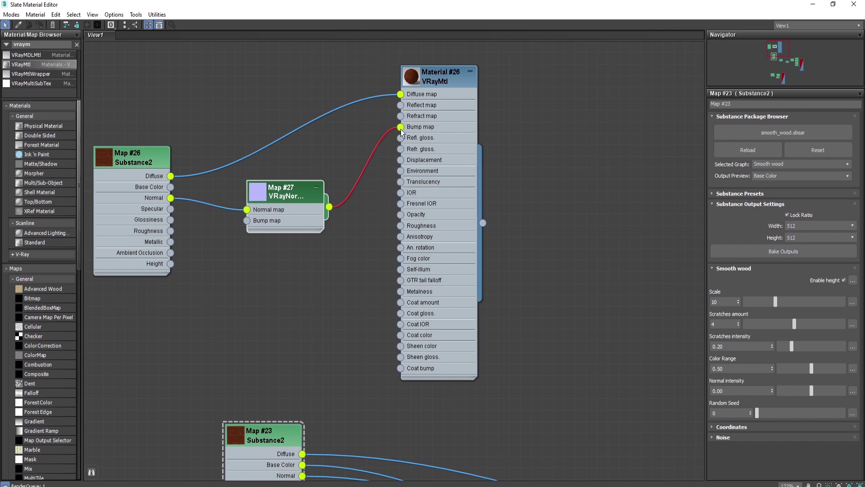
middle_click_drag(341, 232, 369, 230)
double_click(460, 79)
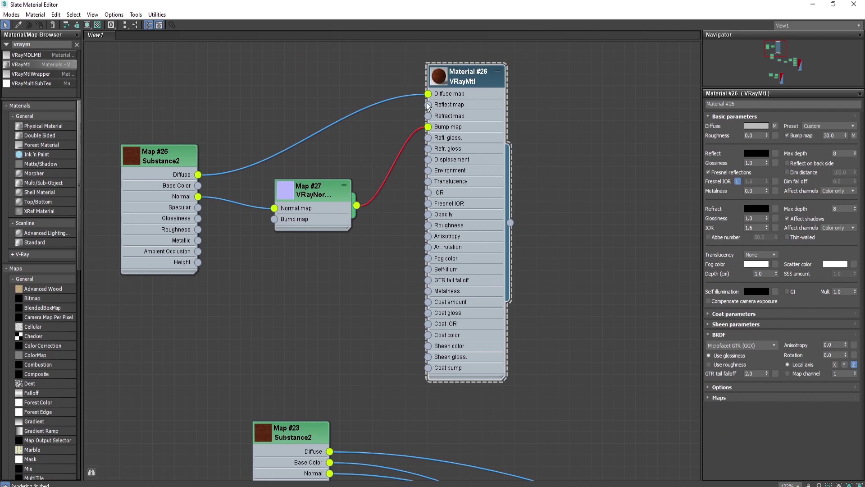
scroll(293, 164, "down", 6)
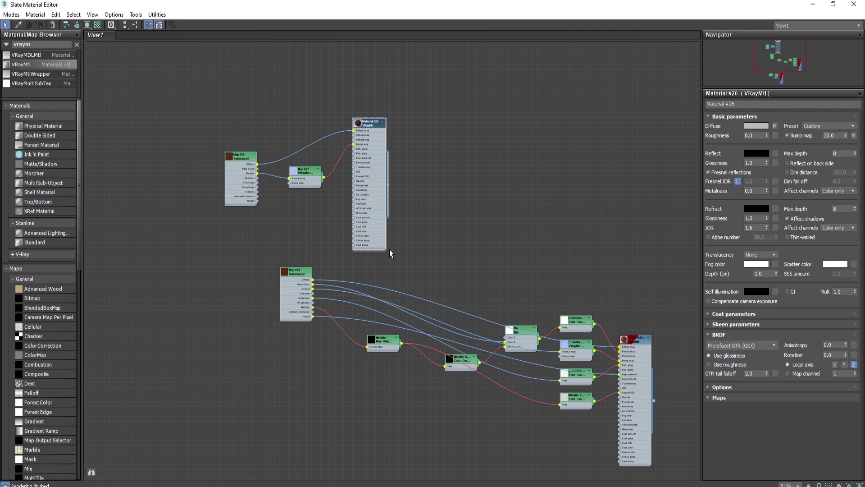
middle_click_drag(374, 234, 331, 151)
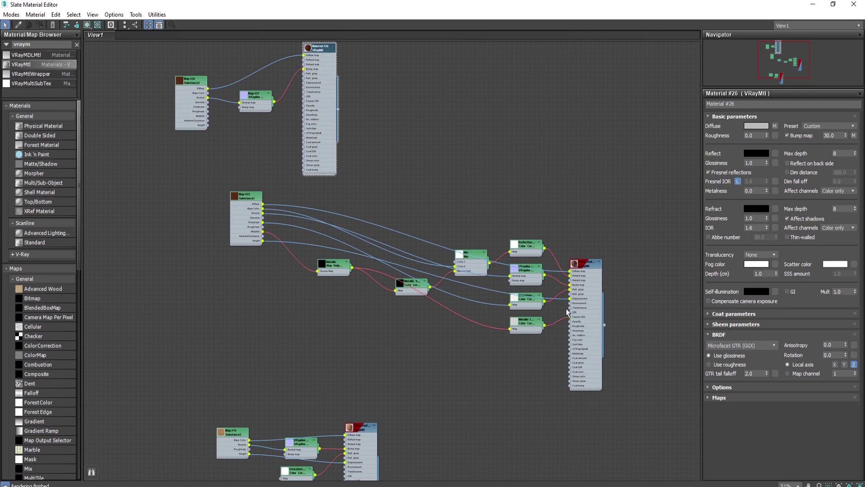
scroll(567, 317, "up", 4)
scroll(569, 317, "down", 1)
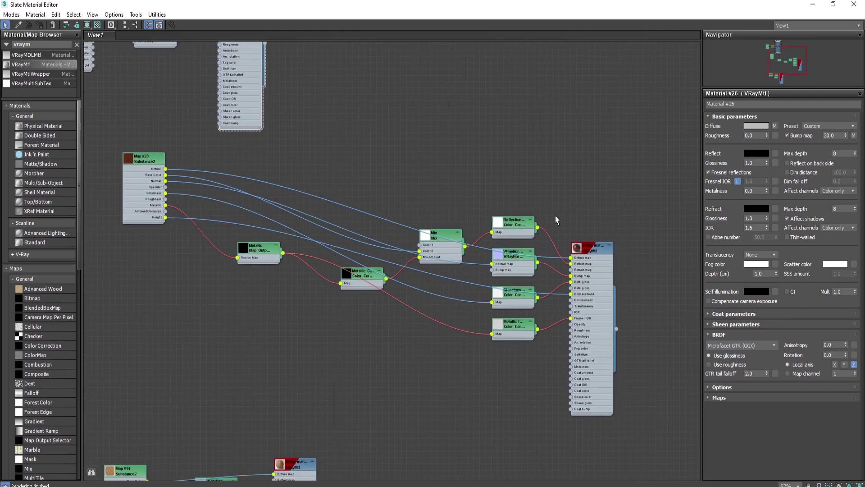
left_click(491, 106)
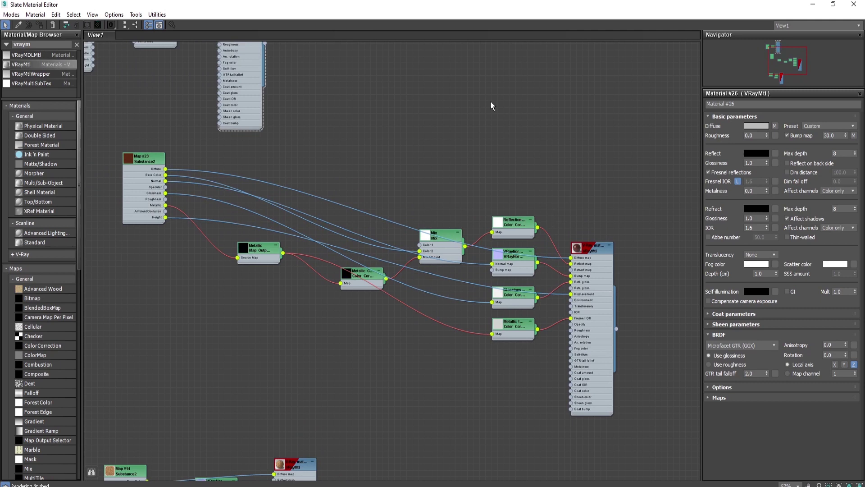